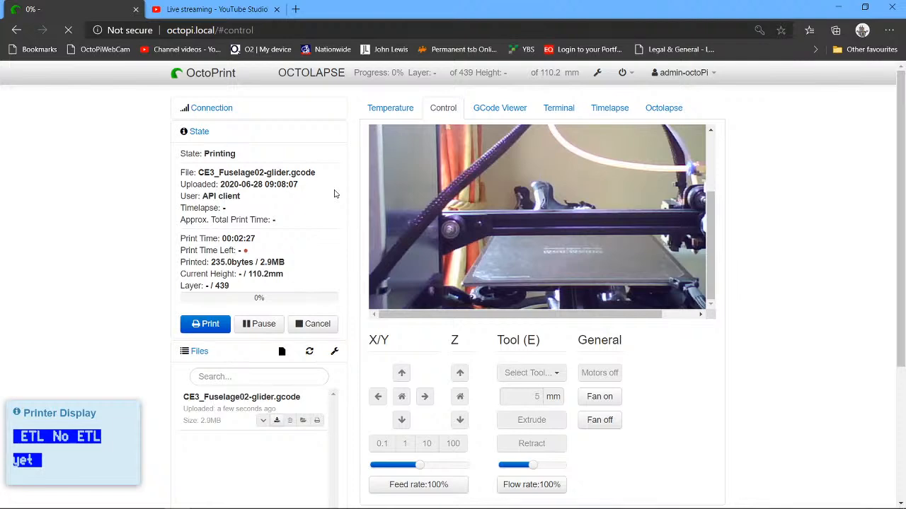
Switch to the slicer and orbit around the fuselage model to inspect its internal bulkheads and modifier mesh.
{"action": "left_click", "coordinate": [835, 8]}
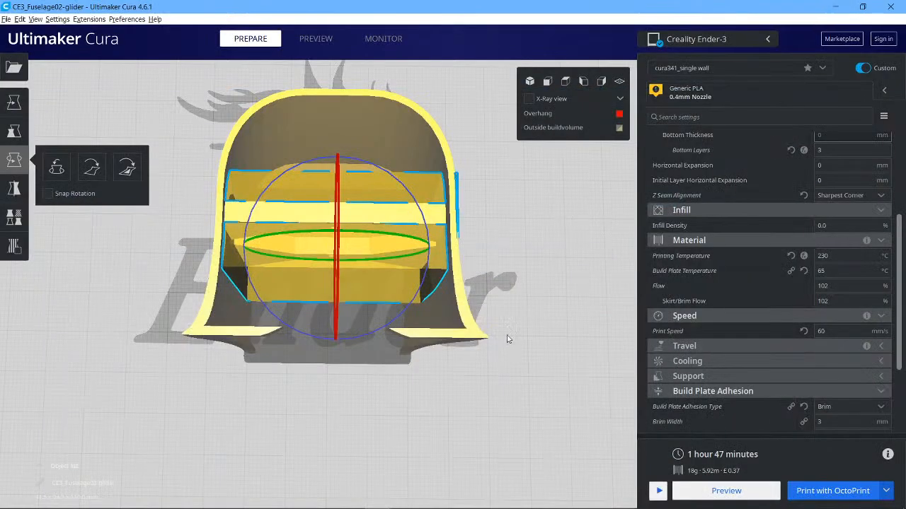
{"action": "right_click_drag", "start_coordinate": [521, 315], "coordinate": [527, 289]}
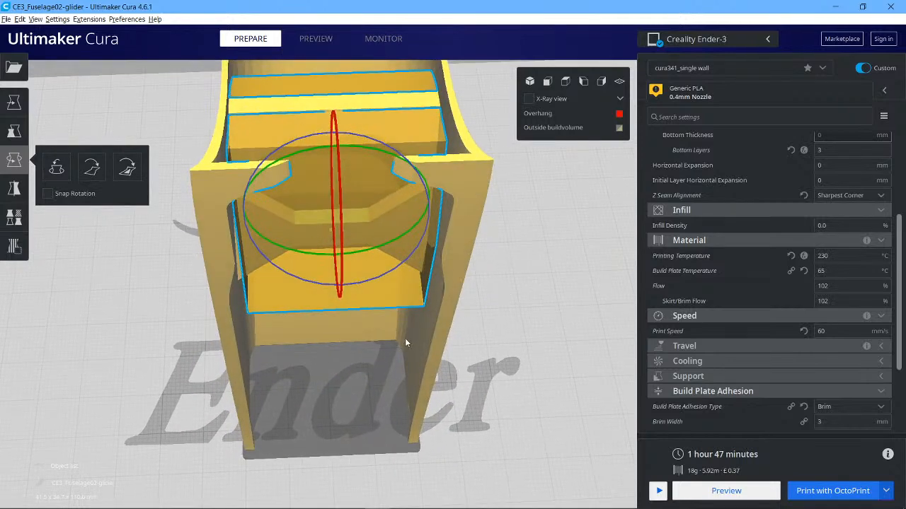
{"action": "mouse_move", "coordinate": [566, 266]}
{"action": "right_mouse_down", "text": "shift"}
{"action": "mouse_move", "coordinate": [568, 303]}
{"action": "mouse_move", "coordinate": [567, 278]}
{"action": "right_mouse_up", "text": "shift"}
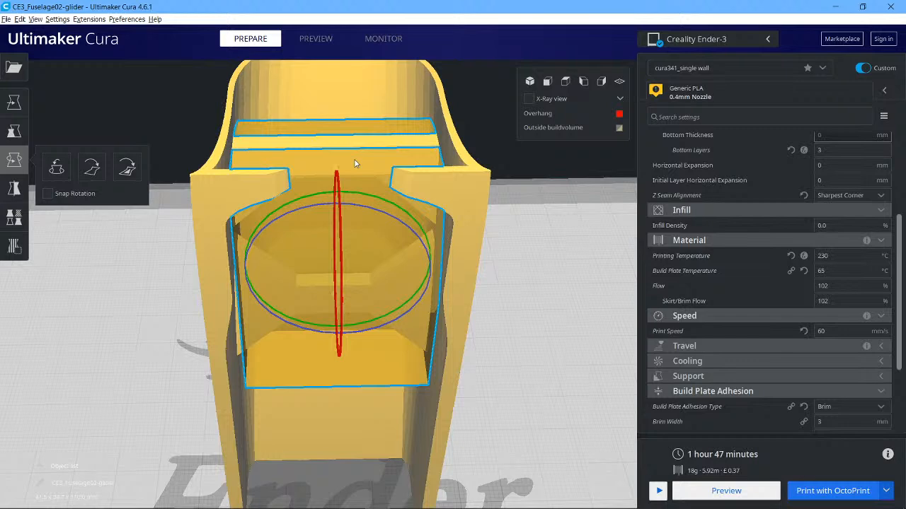
{"action": "right_click_drag", "start_coordinate": [558, 185], "coordinate": [561, 212]}
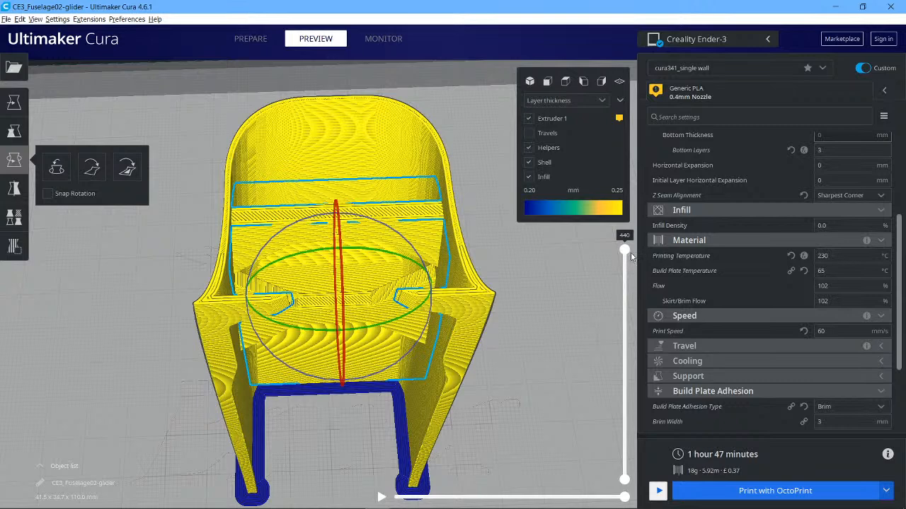
Scrub the preview layer slider down to examine the lowest printed layers of the fuselage.
{"action": "left_click_drag", "start_coordinate": [624, 251], "coordinate": [624, 296]}
{"action": "left_click_drag", "start_coordinate": [634, 343], "coordinate": [622, 433]}
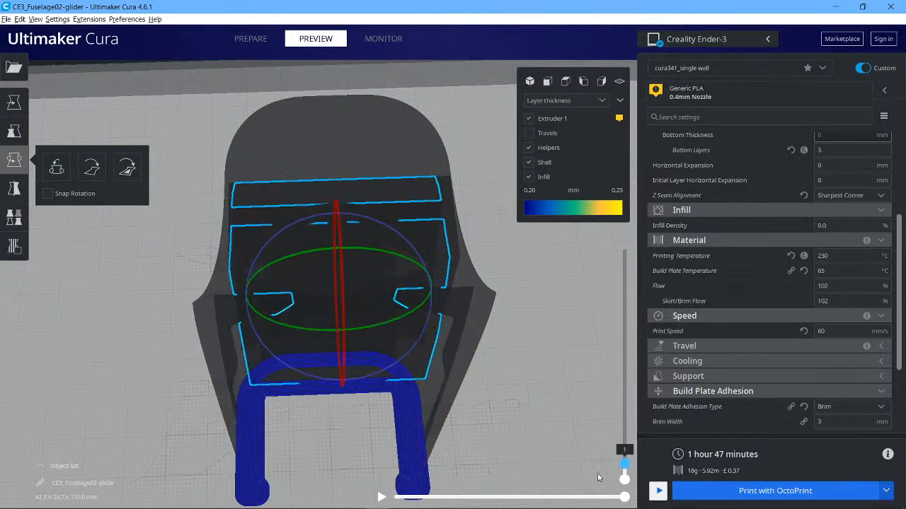
{"action": "scroll", "coordinate": [902, 248], "scroll_direction": "up", "scroll_amount": 3}
{"action": "left_click_drag", "start_coordinate": [903, 248], "coordinate": [903, 242]}
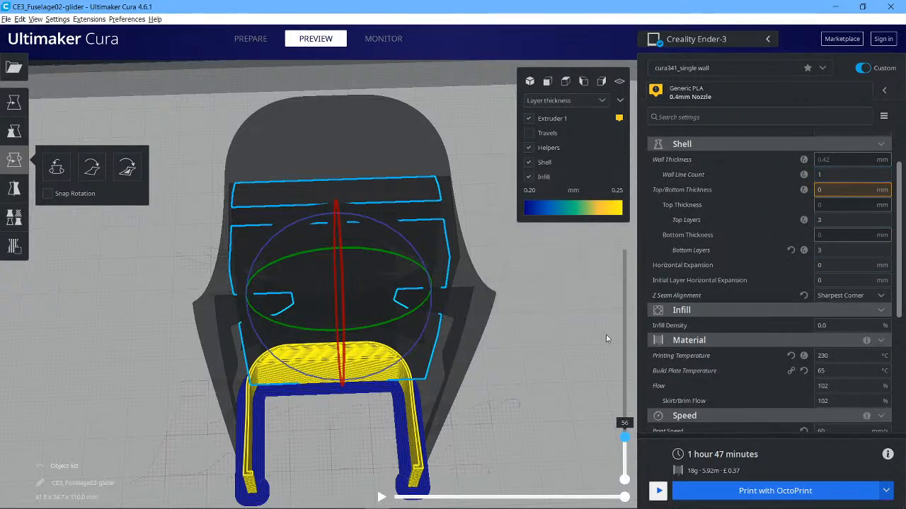
Scroll through the print settings list to review the shell, infill, material and adhesion values.
{"action": "scroll", "coordinate": [900, 237], "scroll_direction": "up", "scroll_amount": 2}
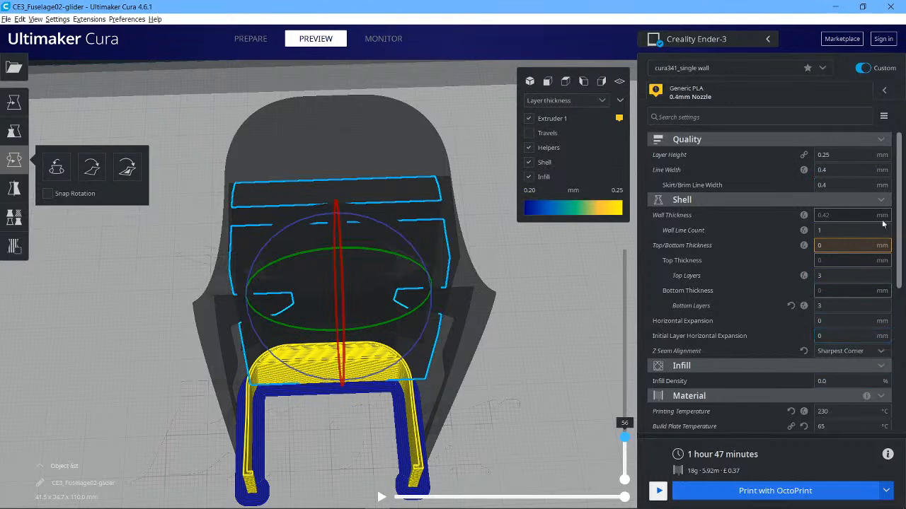
{"action": "scroll", "coordinate": [899, 212], "scroll_direction": "down", "scroll_amount": 3}
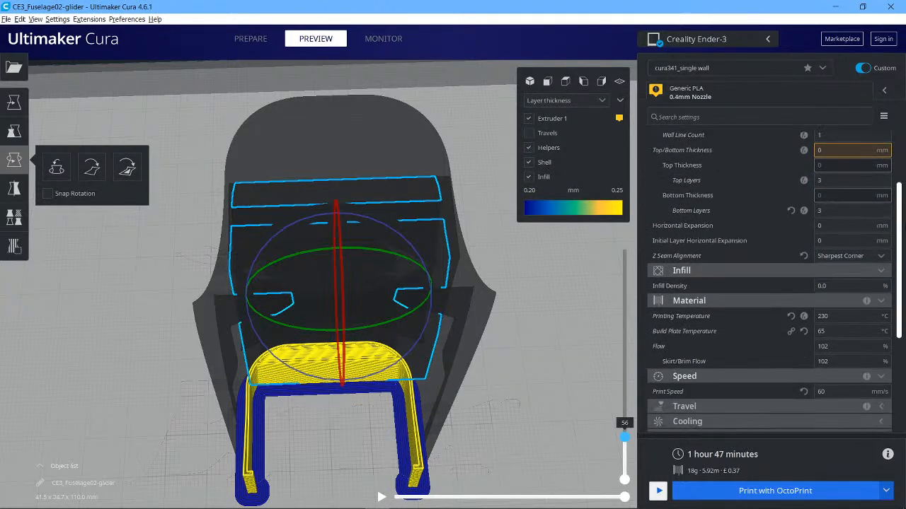
{"action": "scroll", "coordinate": [770, 283], "scroll_direction": "down", "scroll_amount": 2}
{"action": "scroll", "coordinate": [903, 375], "scroll_direction": "down", "scroll_amount": 4}
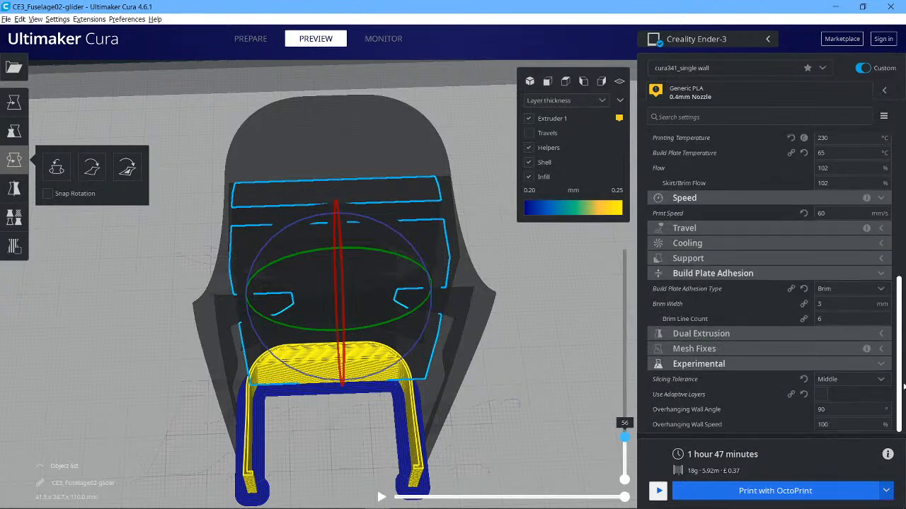
{"action": "scroll", "coordinate": [904, 369], "scroll_direction": "up", "scroll_amount": 10}
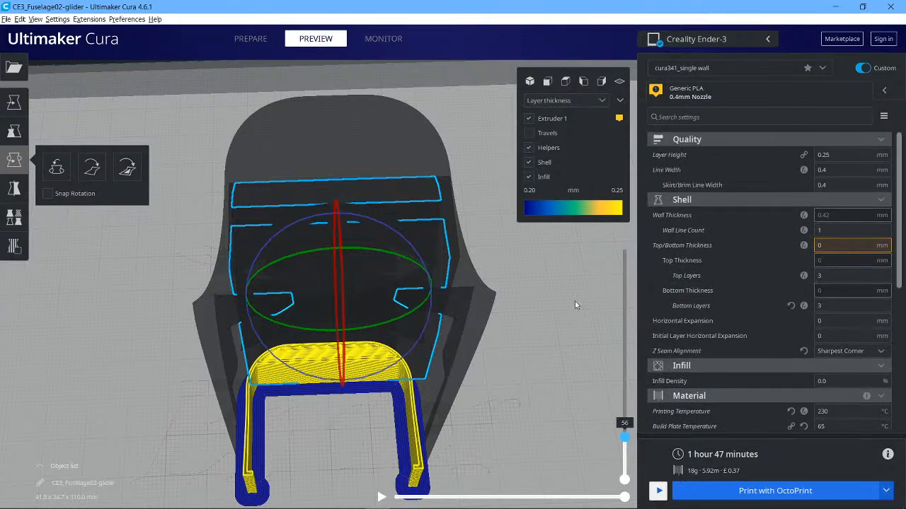
{"action": "scroll", "coordinate": [585, 297], "scroll_direction": "up", "scroll_amount": 5}
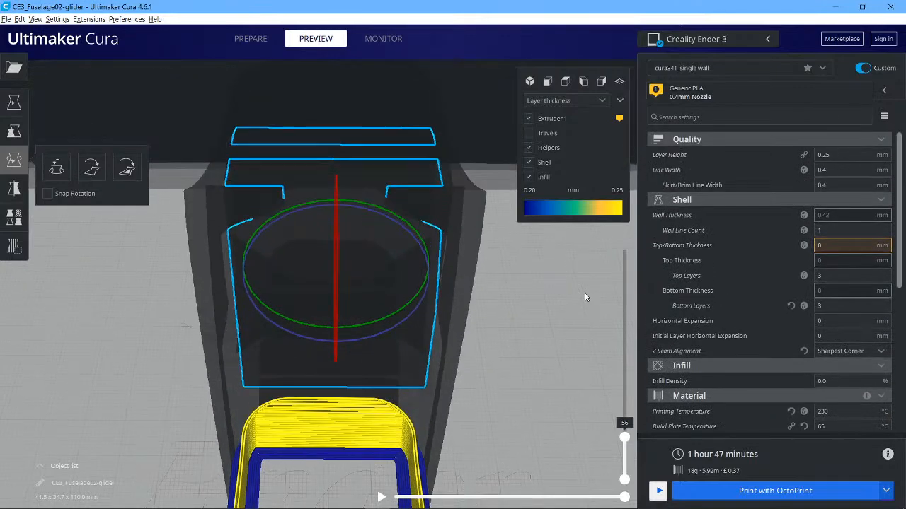
{"action": "scroll", "coordinate": [584, 305], "scroll_direction": "down", "scroll_amount": 4}
{"action": "scroll", "coordinate": [584, 322], "scroll_direction": "down", "scroll_amount": 1}
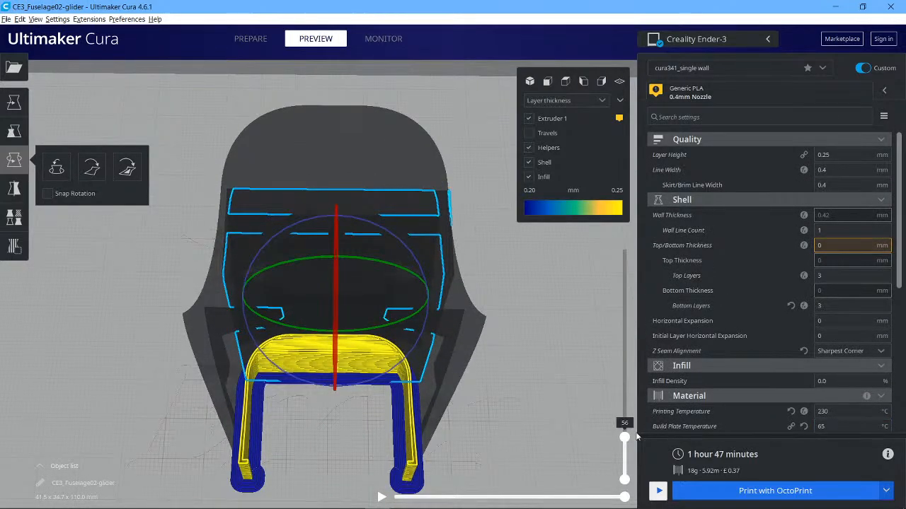
Move the layer slider up and down to inspect where infill appears inside the fuselage.
{"action": "left_click_drag", "start_coordinate": [624, 437], "coordinate": [624, 249]}
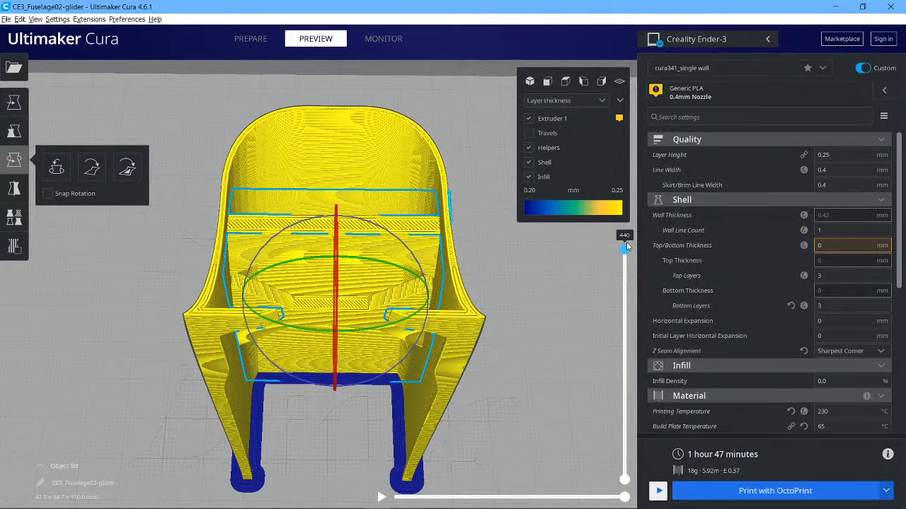
{"action": "left_click_drag", "start_coordinate": [624, 248], "coordinate": [539, 426]}
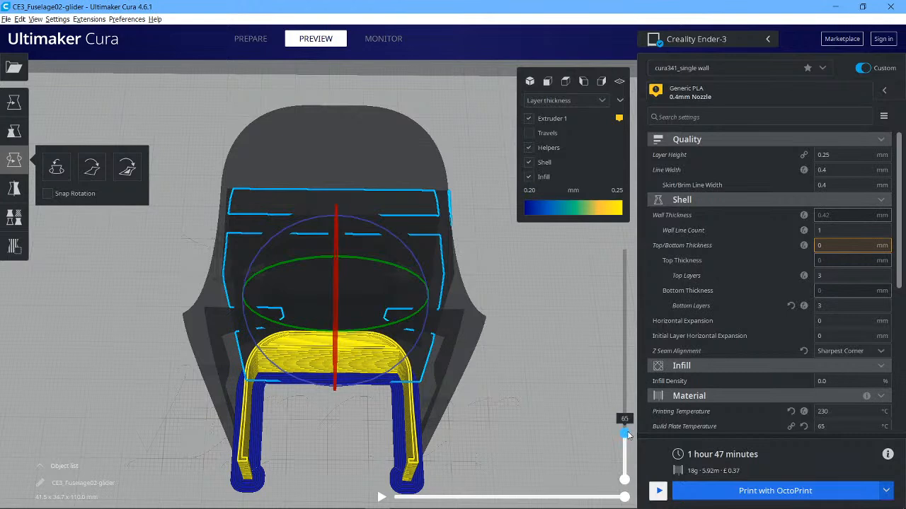
{"action": "left_click_drag", "start_coordinate": [627, 434], "coordinate": [624, 331]}
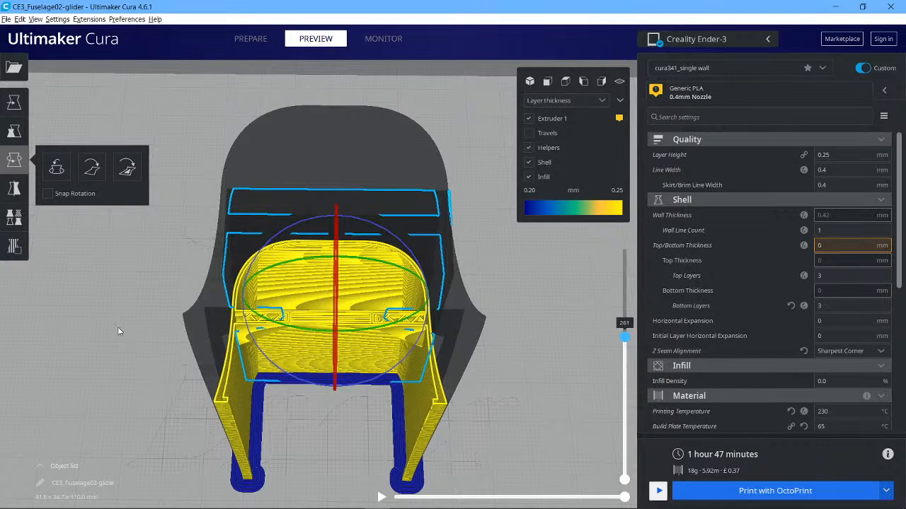
Open the per-model settings of the infill-only modifier mesh and its customizable settings list.
{"action": "left_click", "coordinate": [15, 248]}
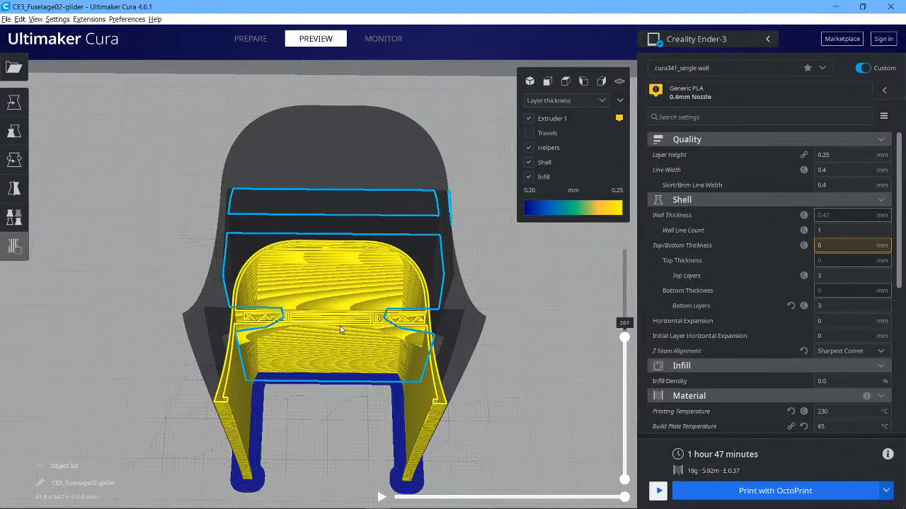
{"action": "right_click_drag", "start_coordinate": [134, 318], "coordinate": [194, 303]}
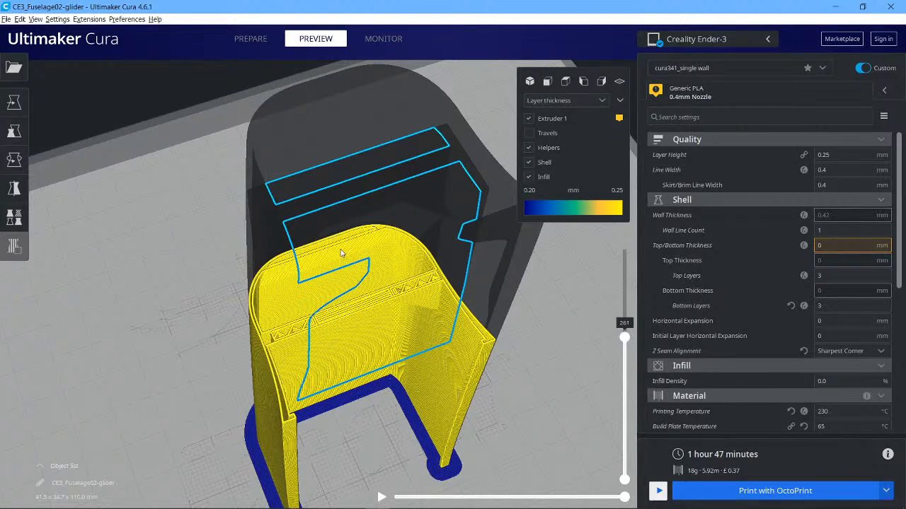
{"action": "left_click", "coordinate": [22, 218]}
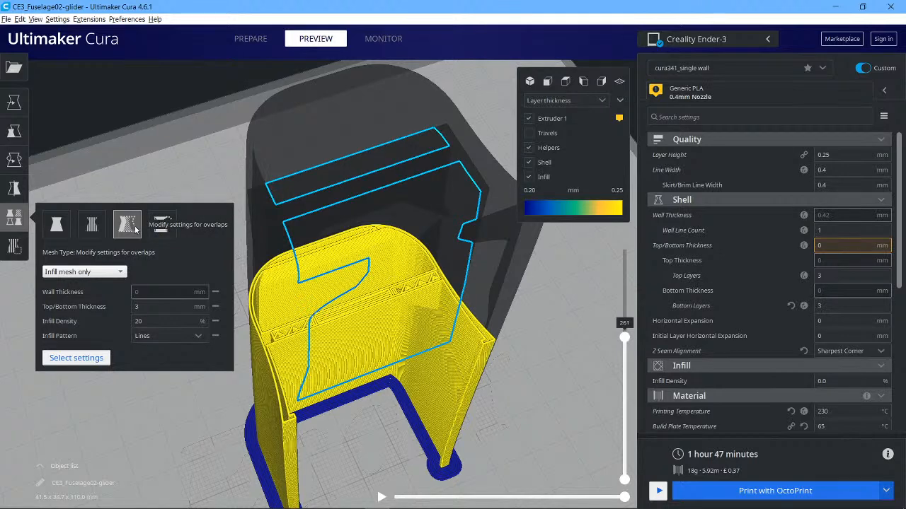
{"action": "left_click", "coordinate": [93, 359]}
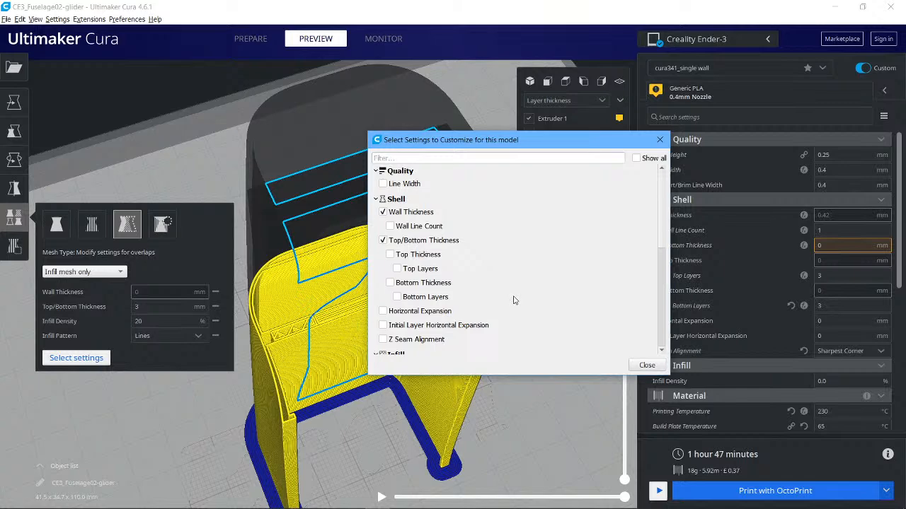
Scroll through the settings selected for the modifier mesh, then close the selection dialog.
{"action": "mouse_move", "coordinate": [512, 295]}
{"action": "scroll", "coordinate": [663, 234], "scroll_direction": "down", "scroll_amount": 1}
{"action": "scroll", "coordinate": [663, 232], "scroll_direction": "up", "scroll_amount": 1}
{"action": "left_click_drag", "start_coordinate": [662, 244], "coordinate": [667, 305]}
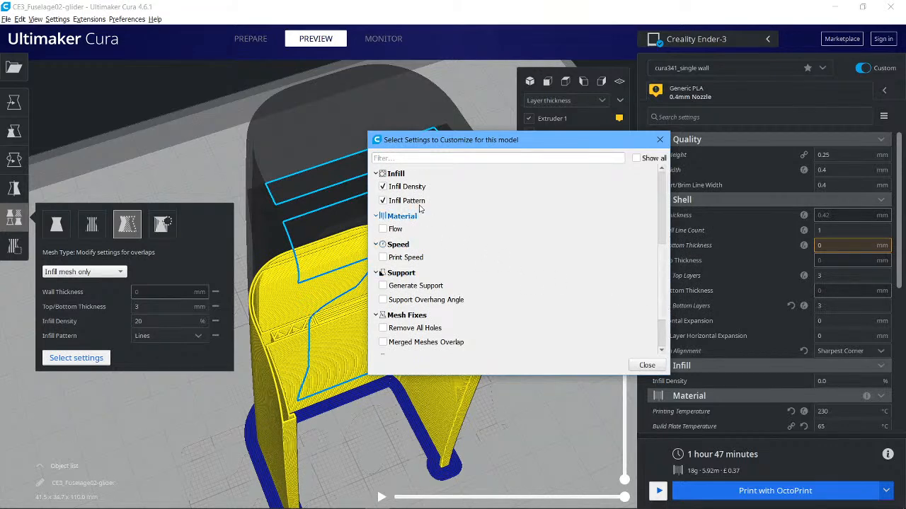
{"action": "left_click_drag", "start_coordinate": [663, 301], "coordinate": [669, 241]}
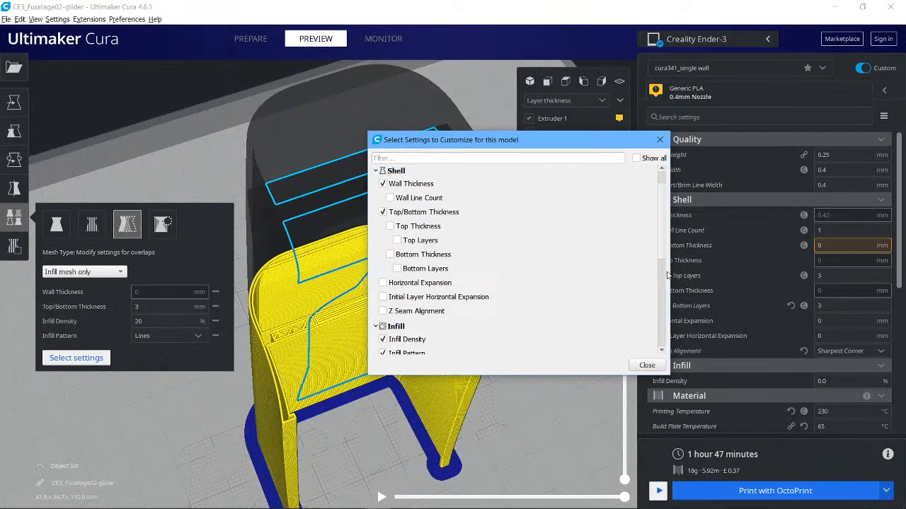
{"action": "left_click_drag", "start_coordinate": [663, 226], "coordinate": [667, 285]}
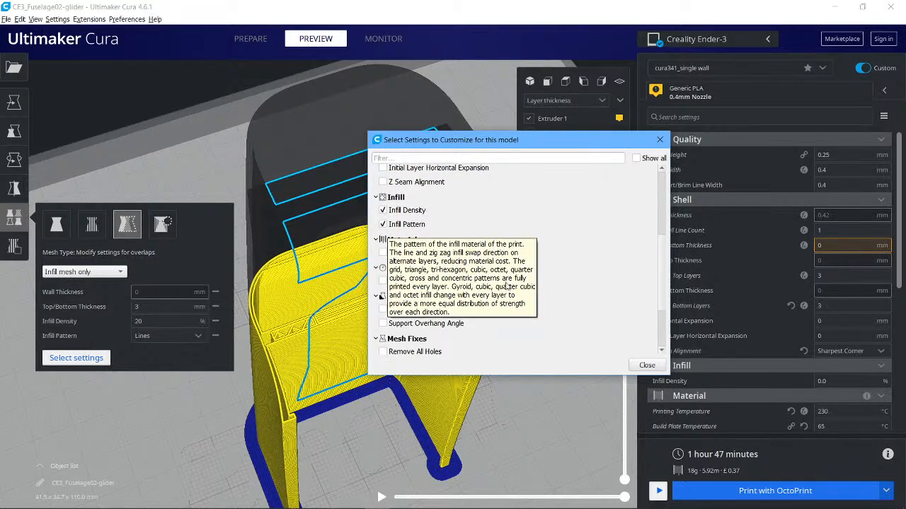
{"action": "left_click", "coordinate": [646, 365]}
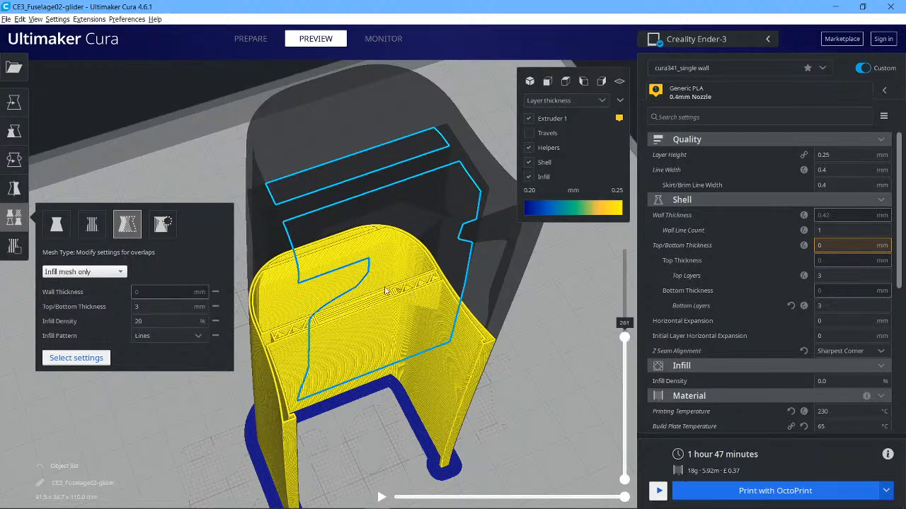
Raise the layer slider to the top layer to review the full sliced fuselage, then deselect.
{"action": "left_click", "coordinate": [136, 321]}
{"action": "left_click_drag", "start_coordinate": [625, 338], "coordinate": [616, 262]}
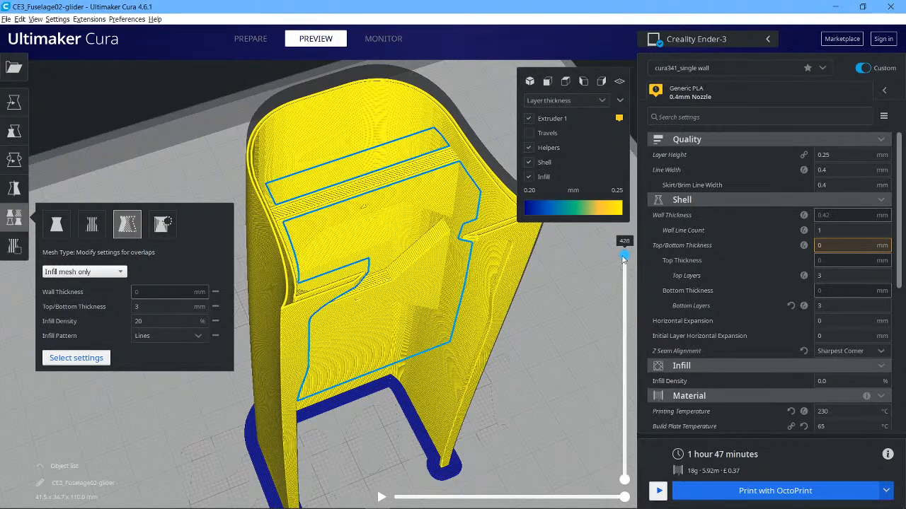
{"action": "left_click_drag", "start_coordinate": [621, 242], "coordinate": [620, 223]}
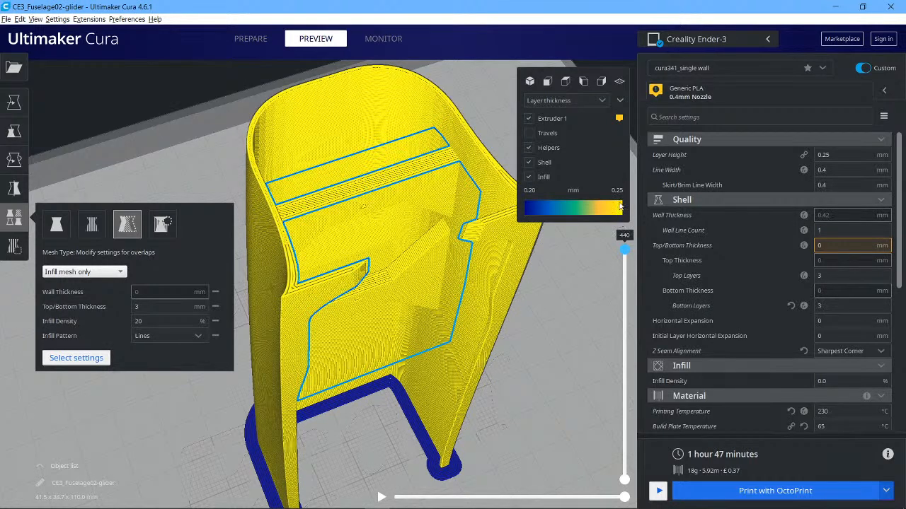
{"action": "left_click", "coordinate": [200, 433]}
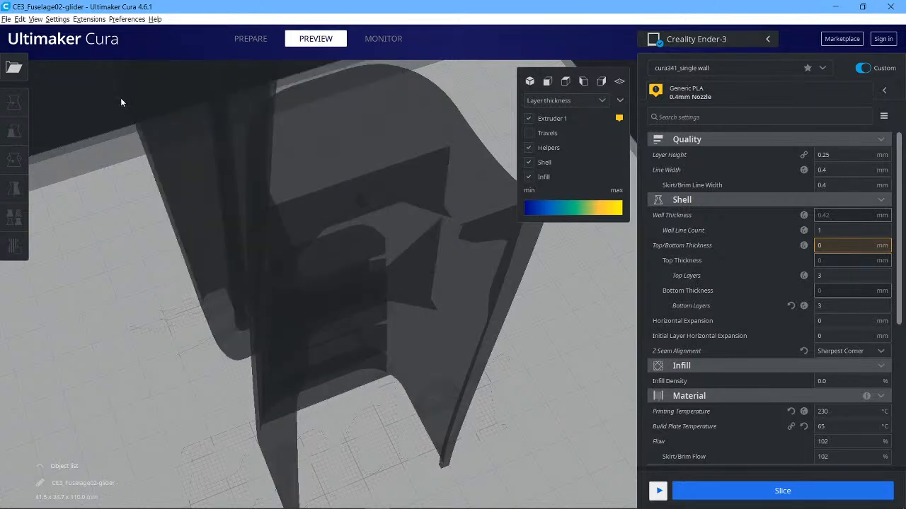
Delete the large modifier mesh enclosing the fuselage and return to the Prepare stage.
{"action": "left_click", "coordinate": [247, 171]}
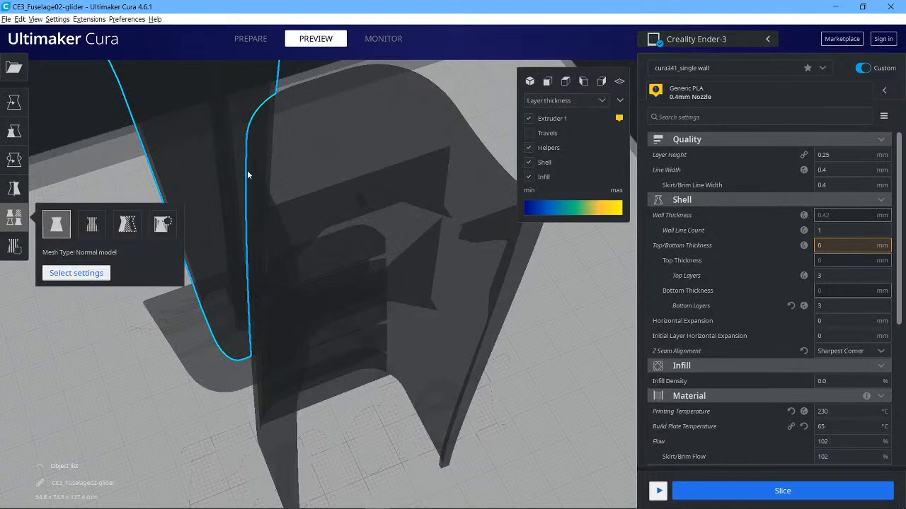
{"action": "key", "text": "Delete"}
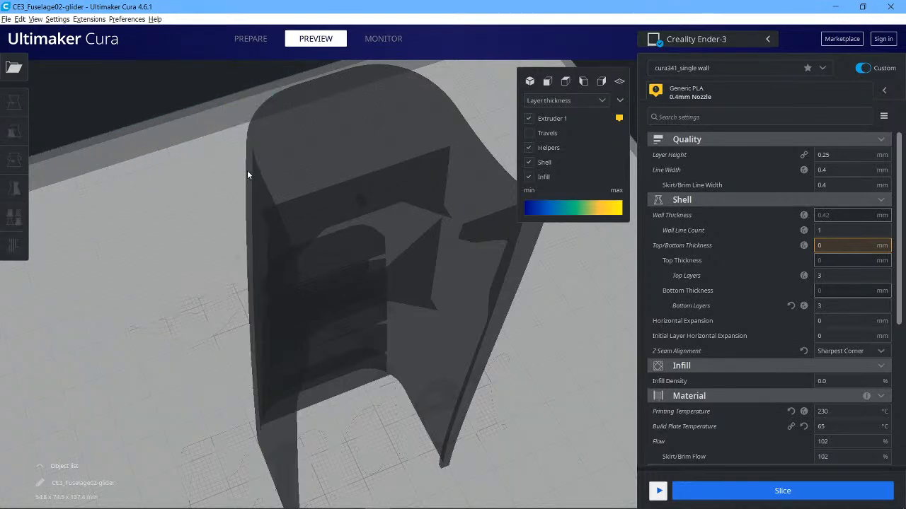
{"action": "left_click", "coordinate": [252, 38]}
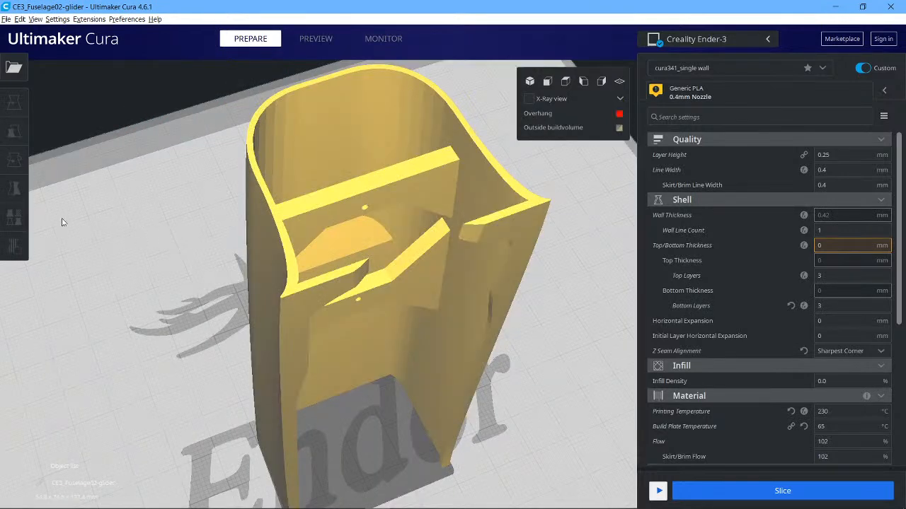
Add a support blocker cube inside the fuselage's central bulkhead opening.
{"action": "left_click", "coordinate": [292, 232]}
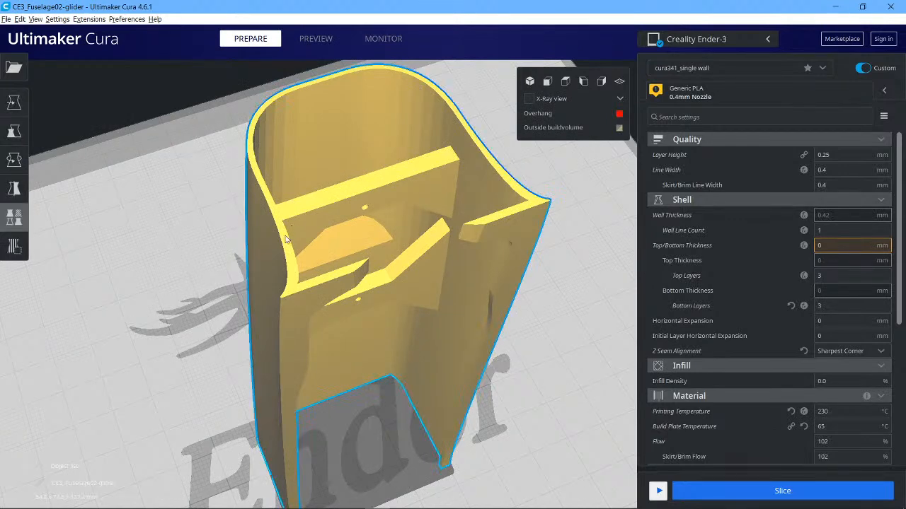
{"action": "left_click", "coordinate": [14, 247]}
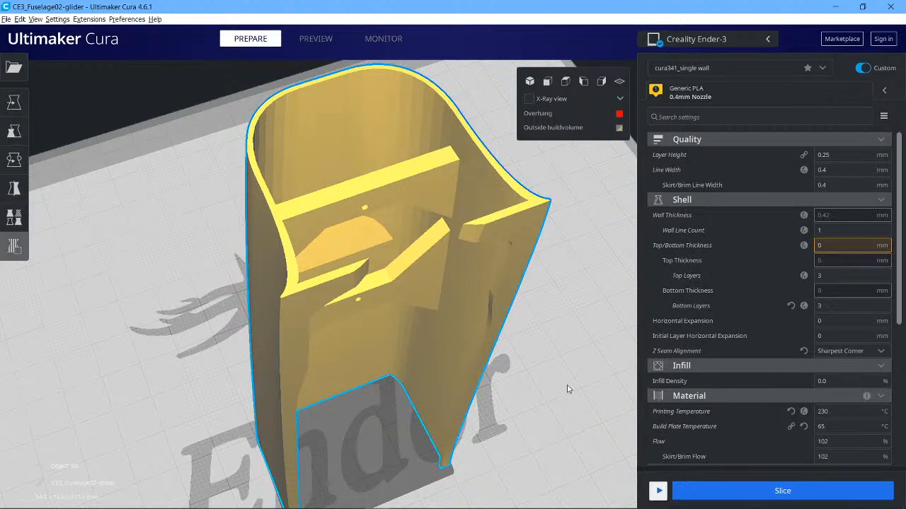
{"action": "scroll", "coordinate": [567, 388], "scroll_direction": "up", "scroll_amount": 10}
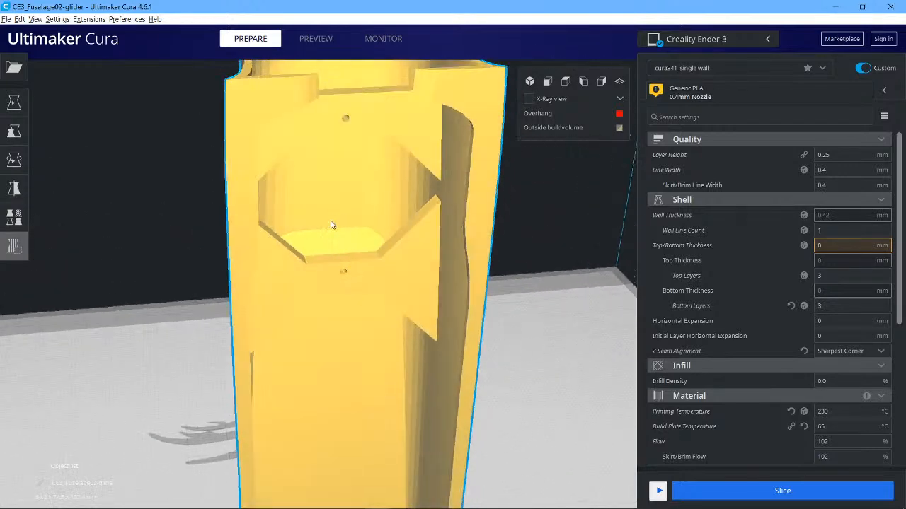
{"action": "left_click", "coordinate": [339, 189]}
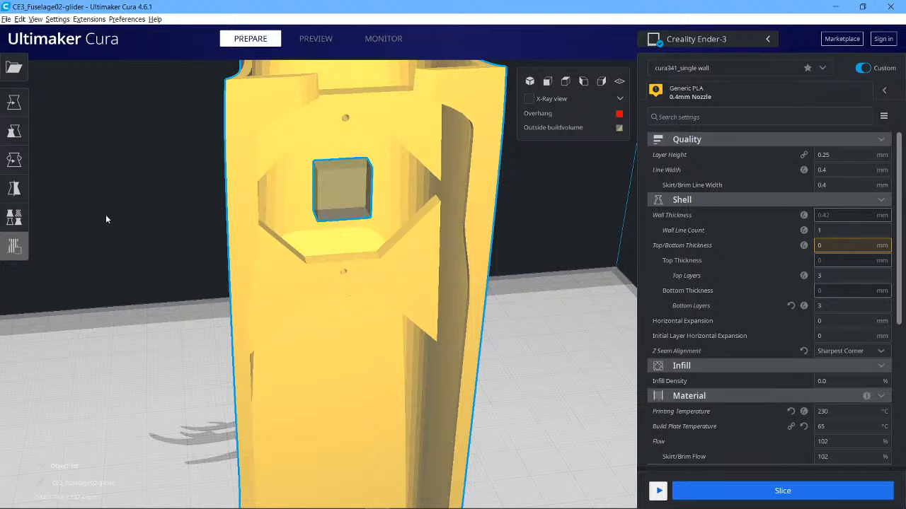
Scale the blocker cube along Y to about 16.6 mm with the Scale tool.
{"action": "left_click", "coordinate": [9, 132]}
{"action": "left_click", "coordinate": [326, 189]}
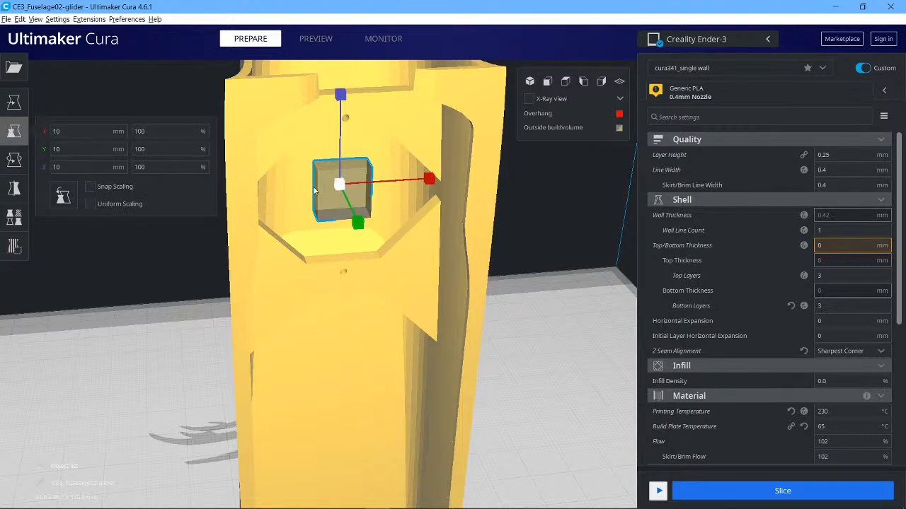
{"action": "right_click_drag", "start_coordinate": [80, 322], "coordinate": [299, 294]}
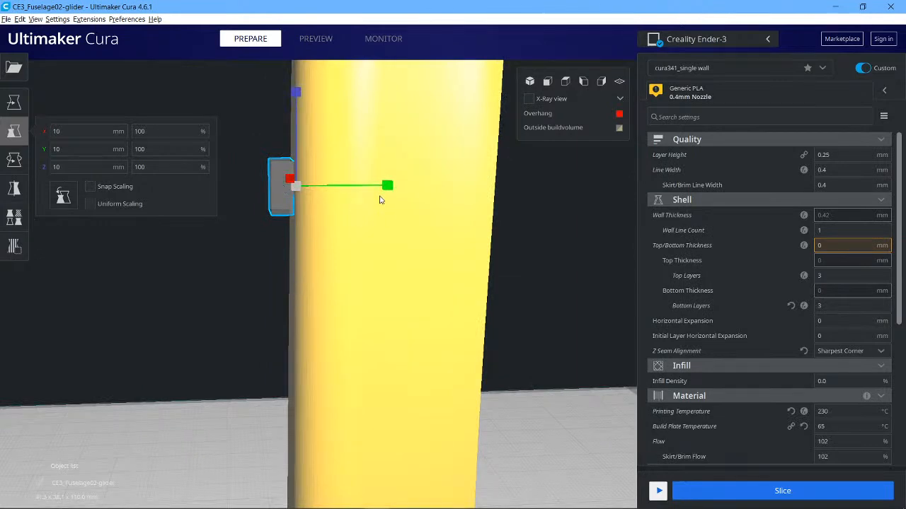
{"action": "left_click_drag", "start_coordinate": [390, 190], "coordinate": [333, 189]}
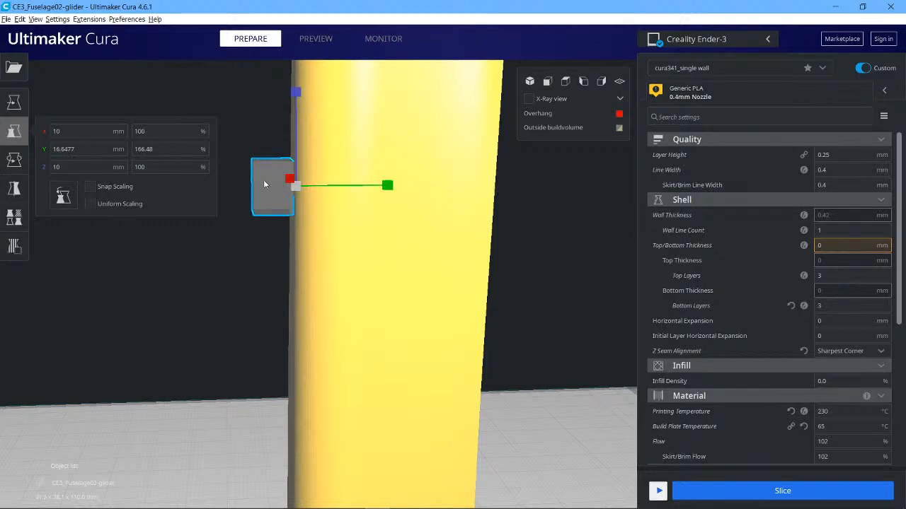
Move the cube sideways to the fuselage's centre line, X about 0.1 mm.
{"action": "key", "text": "t"}
{"action": "mouse_move", "coordinate": [273, 194]}
{"action": "left_mouse_down"}
{"action": "mouse_move", "coordinate": [307, 194]}
{"action": "mouse_move", "coordinate": [277, 195]}
{"action": "left_mouse_up"}
{"action": "right_click_drag", "start_coordinate": [565, 257], "coordinate": [324, 243]}
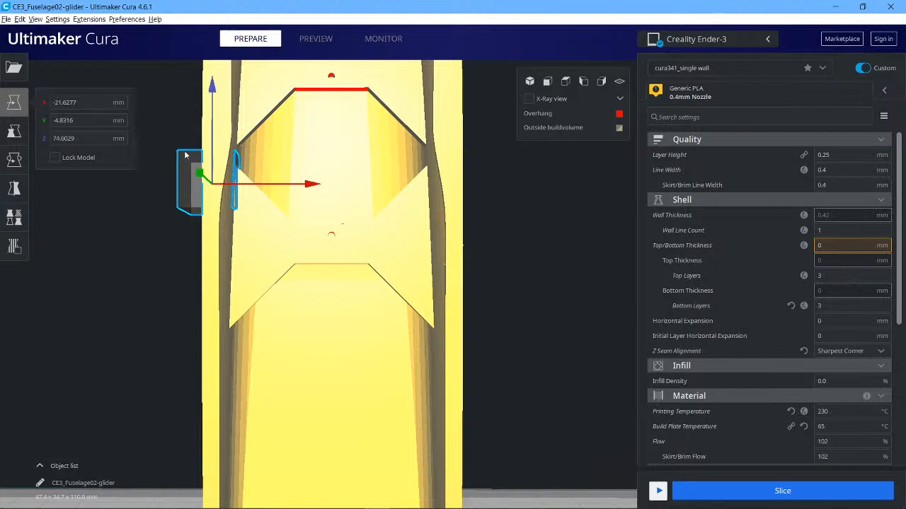
{"action": "left_click_drag", "start_coordinate": [275, 187], "coordinate": [363, 186]}
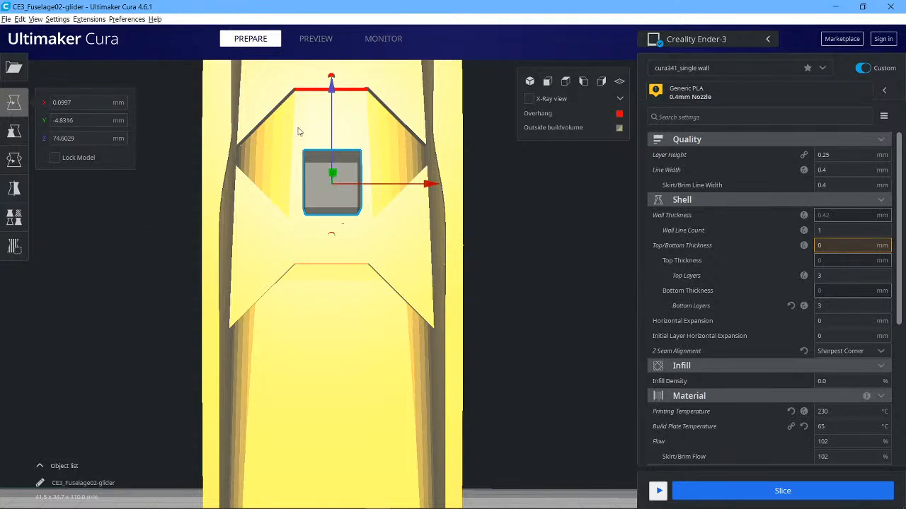
Reselect the cube and raise it slightly to a height of about 77.6 mm.
{"action": "left_click", "coordinate": [330, 119]}
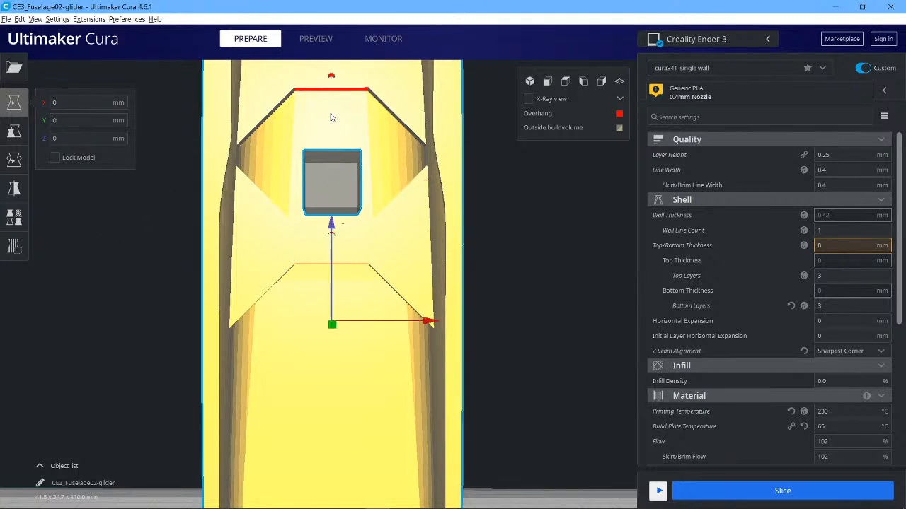
{"action": "left_click", "coordinate": [330, 201]}
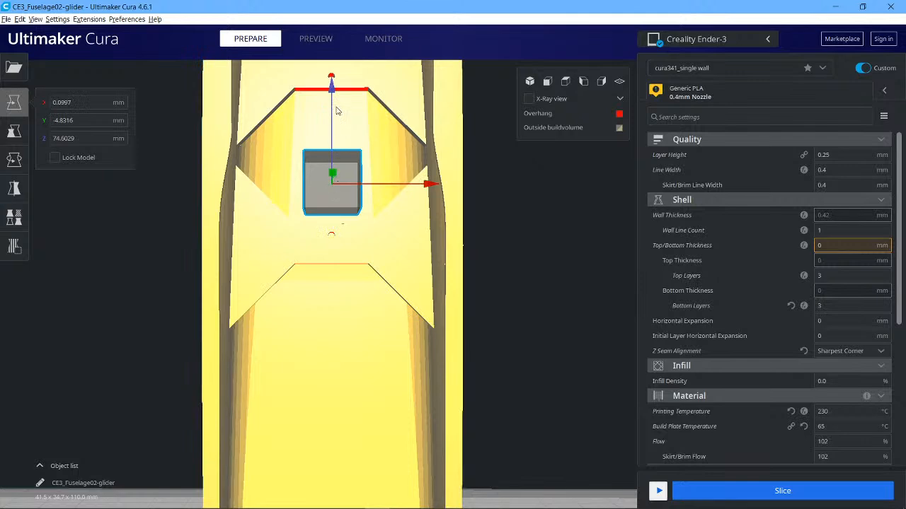
{"action": "left_click_drag", "start_coordinate": [331, 96], "coordinate": [333, 77]}
{"action": "right_click_drag", "start_coordinate": [97, 244], "coordinate": [163, 253]}
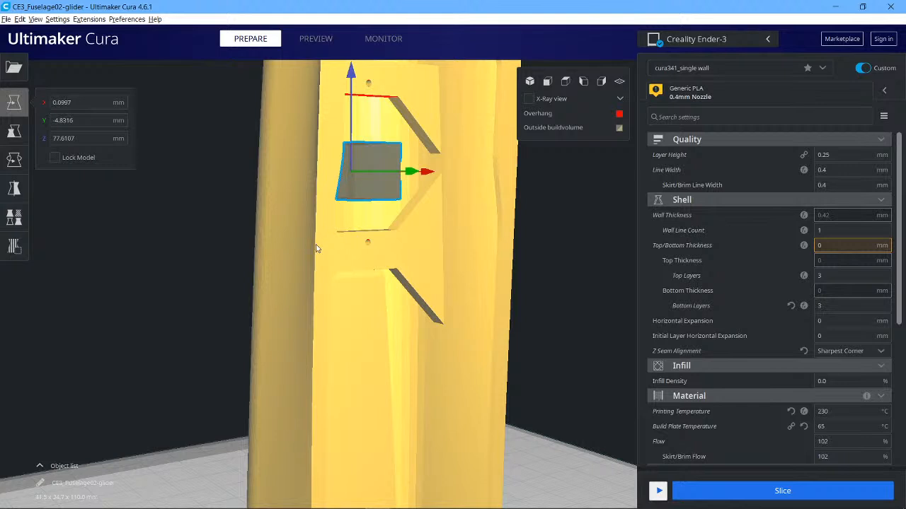
Scale the cube uniformly to about 30.6 × 51.0 × 30.6 mm so it covers the bulkhead opening.
{"action": "left_click", "coordinate": [143, 267]}
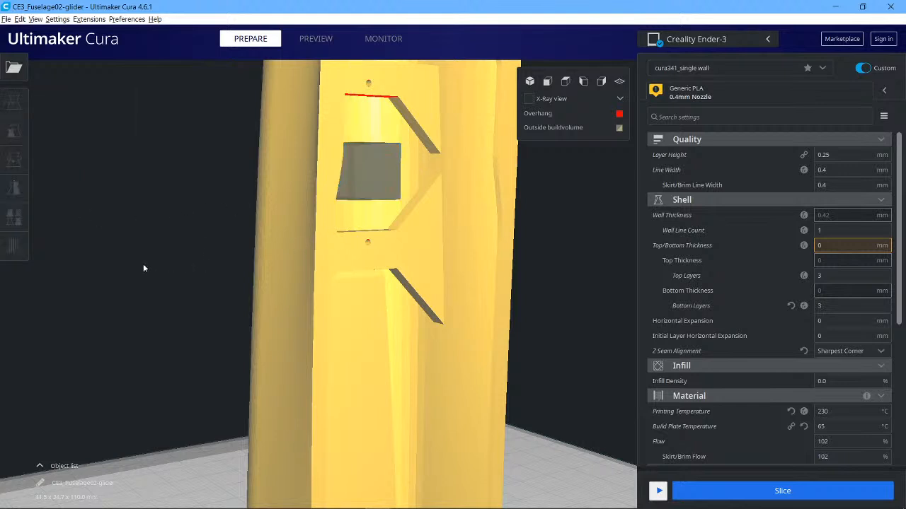
{"action": "left_click", "coordinate": [372, 170]}
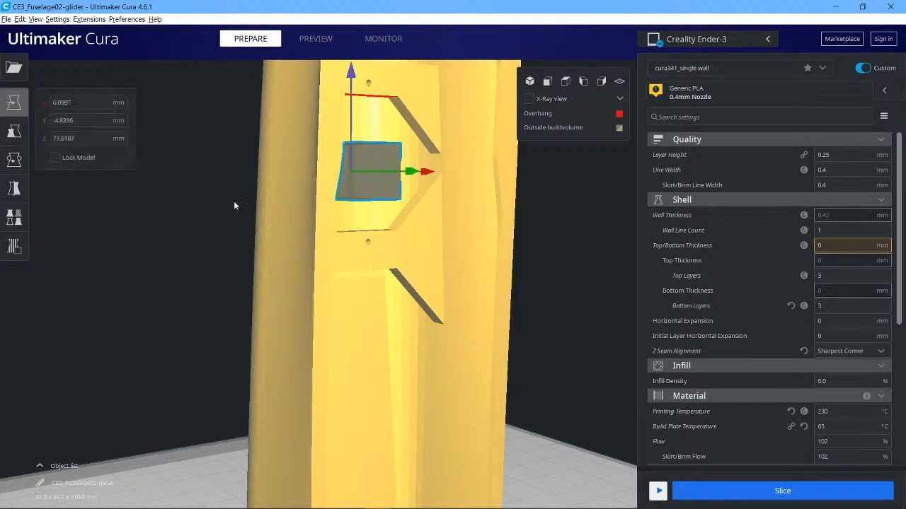
{"action": "left_click", "coordinate": [19, 137]}
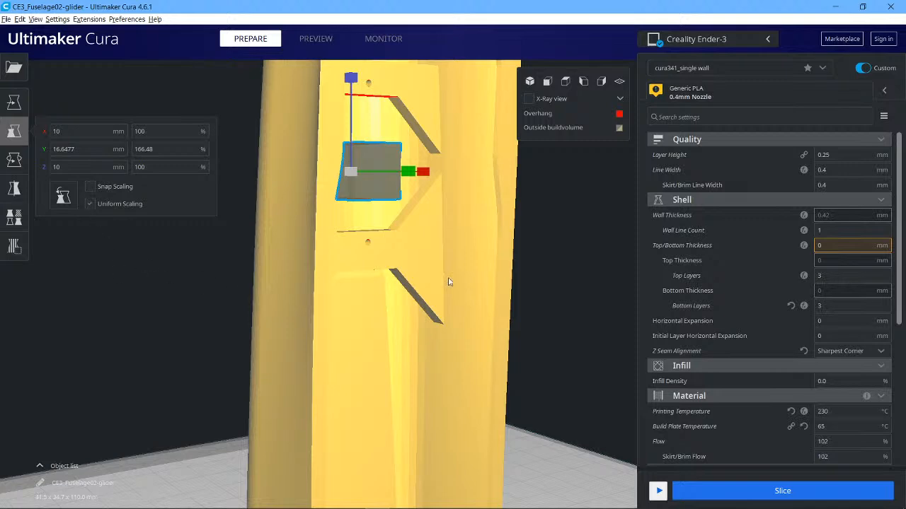
{"action": "right_click_drag", "start_coordinate": [529, 266], "coordinate": [487, 272]}
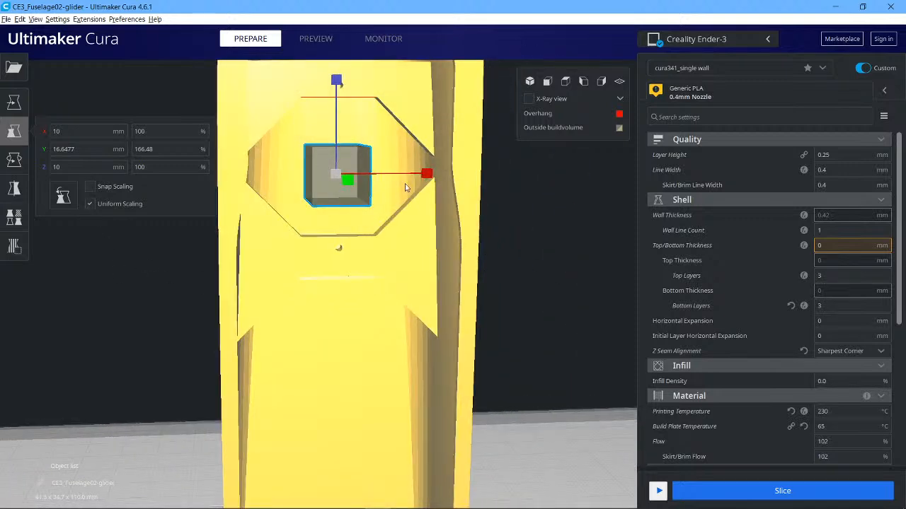
{"action": "right_click_drag", "start_coordinate": [541, 267], "coordinate": [489, 244]}
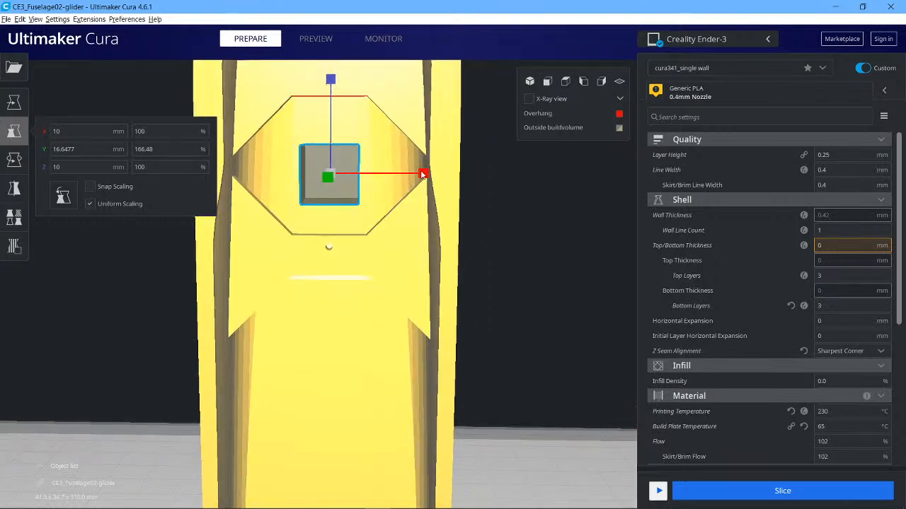
{"action": "left_click_drag", "start_coordinate": [424, 174], "coordinate": [634, 193]}
{"action": "scroll", "coordinate": [689, 200], "scroll_direction": "down", "scroll_amount": 5}
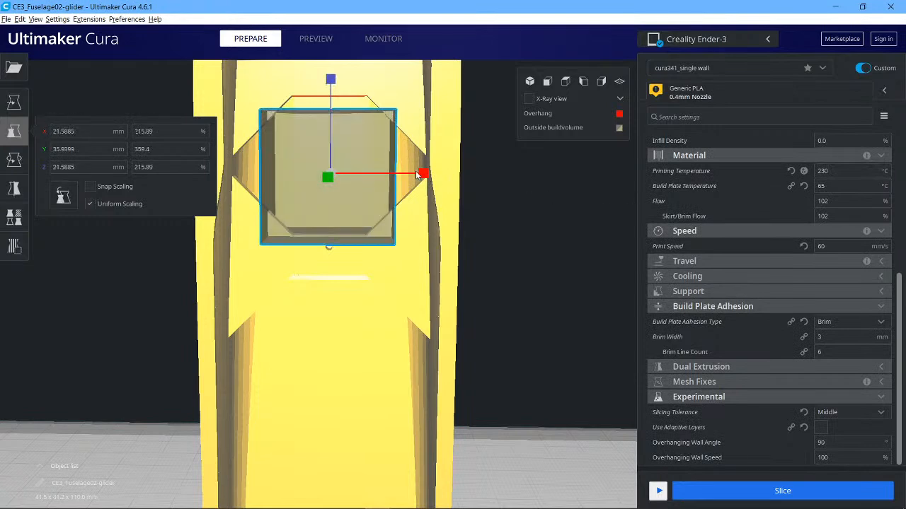
{"action": "left_click_drag", "start_coordinate": [421, 175], "coordinate": [556, 189]}
{"action": "left_click_drag", "start_coordinate": [424, 175], "coordinate": [496, 173]}
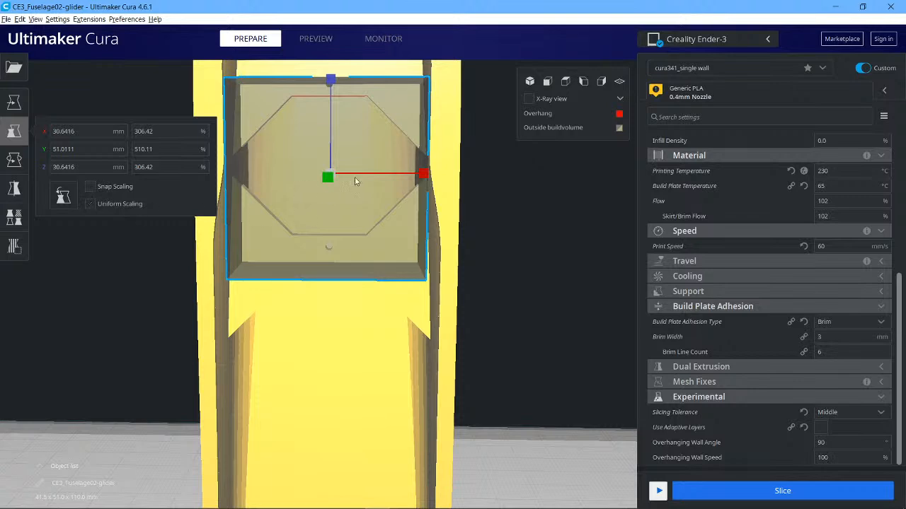
Change the cube's per-model mesh type to modify settings for overlaps.
{"action": "left_click", "coordinate": [17, 249]}
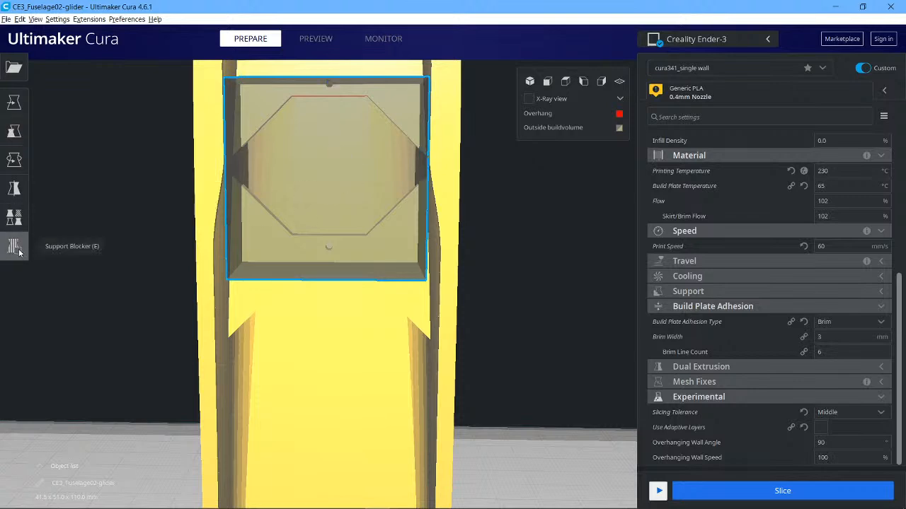
{"action": "left_click", "coordinate": [9, 221]}
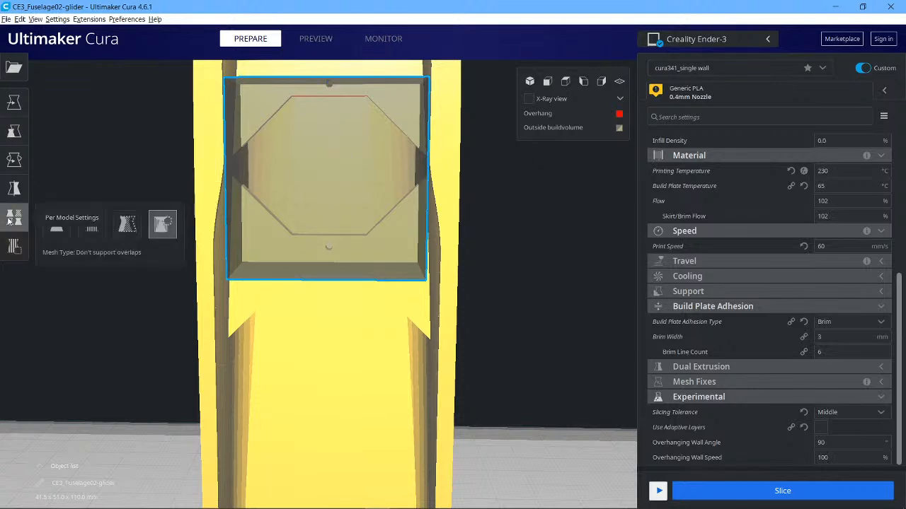
{"action": "left_click", "coordinate": [128, 225]}
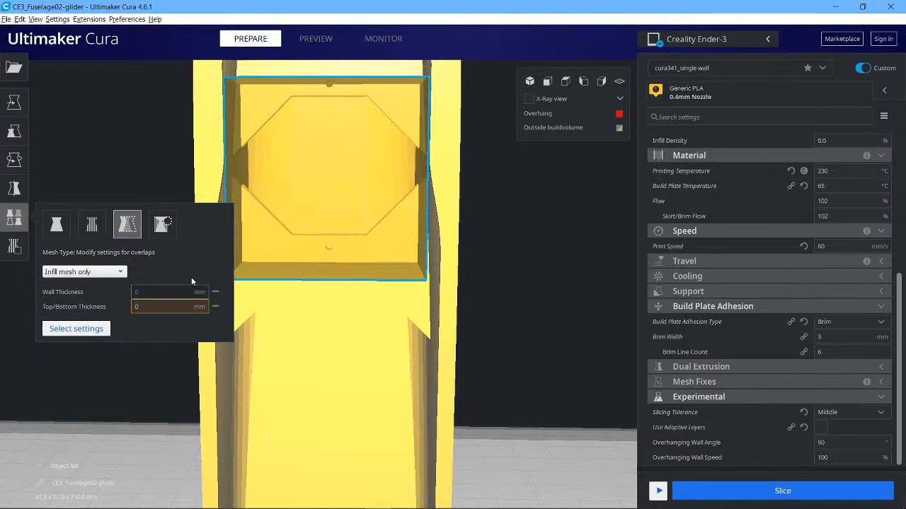
Add Top Layers, Bottom Layers, Infill Density and Infill Pattern to the cube's customised settings.
{"action": "left_click", "coordinate": [76, 328]}
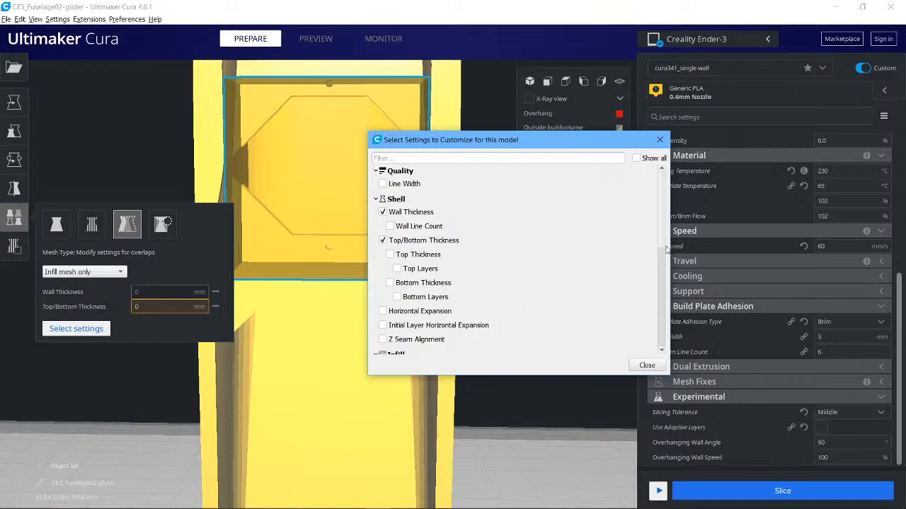
{"action": "scroll", "coordinate": [660, 236], "scroll_direction": "down", "scroll_amount": 3}
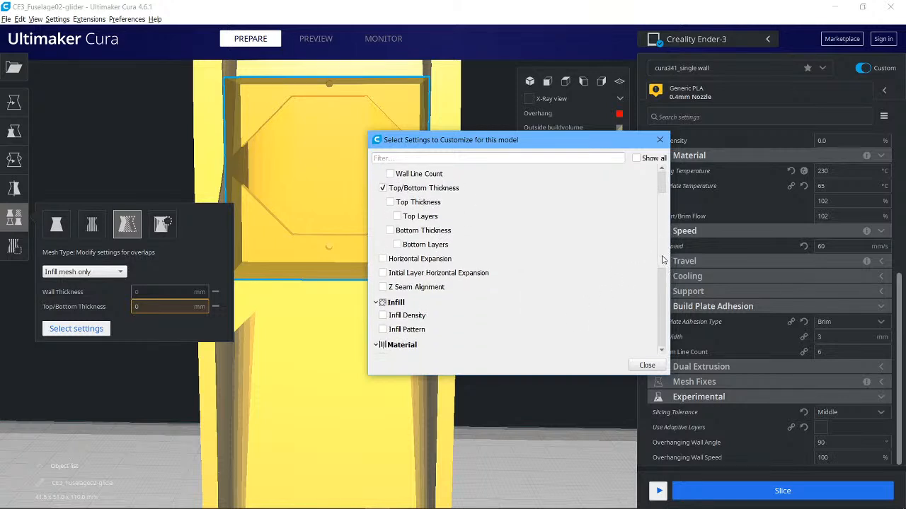
{"action": "left_click", "coordinate": [397, 208]}
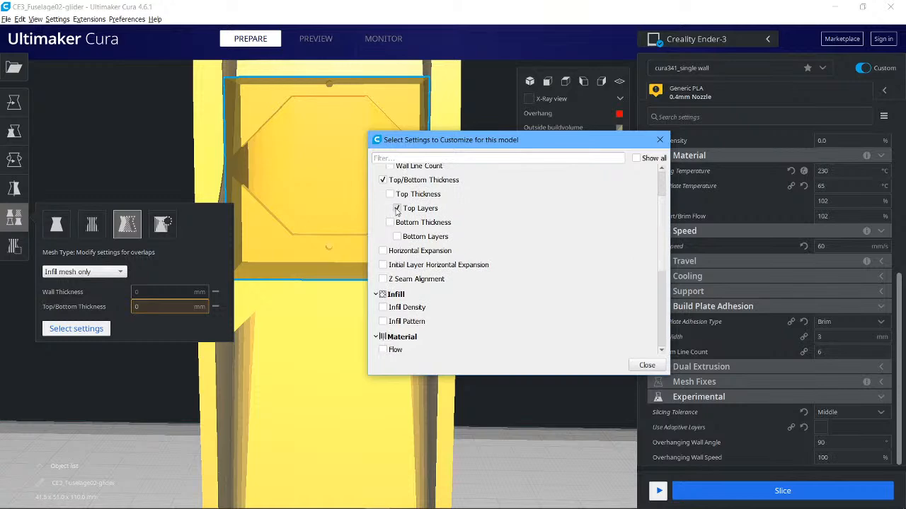
{"action": "left_click", "coordinate": [397, 236]}
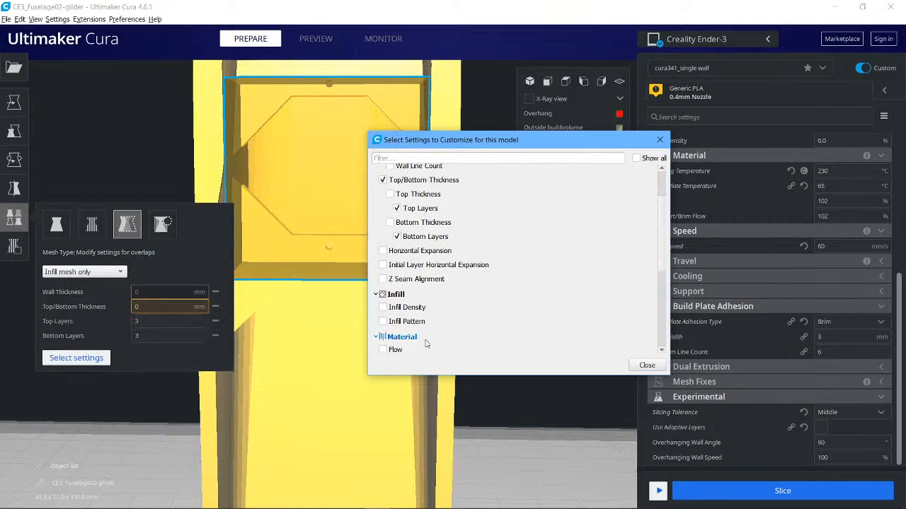
{"action": "left_click", "coordinate": [382, 308]}
{"action": "left_click", "coordinate": [382, 321]}
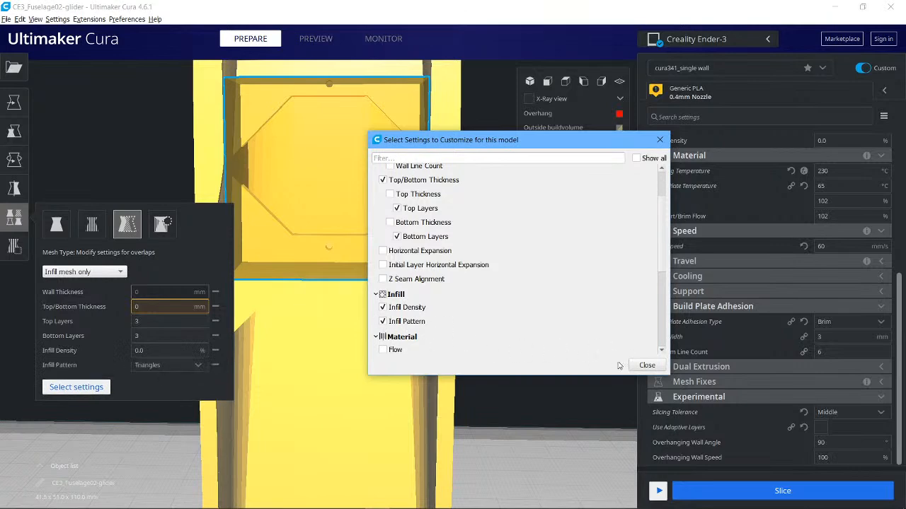
{"action": "left_click", "coordinate": [646, 366]}
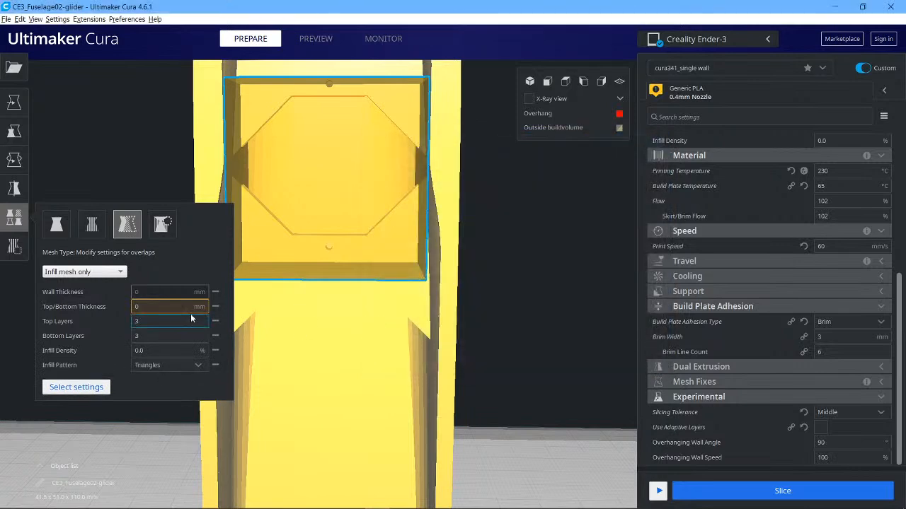
Set the cube's infill pattern to Lines and its infill density to 20%.
{"action": "left_click", "coordinate": [174, 366]}
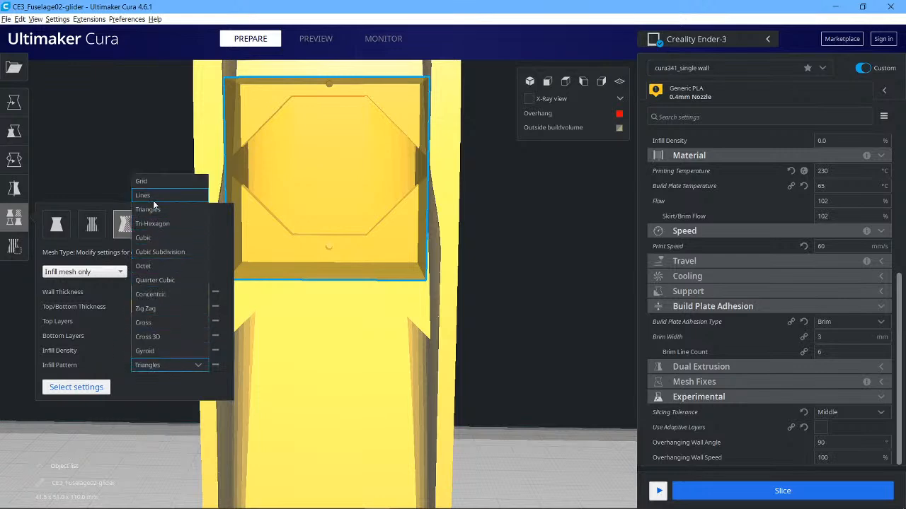
{"action": "left_click", "coordinate": [149, 195]}
{"action": "left_click", "coordinate": [150, 351]}
{"action": "key", "text": "BackSpace"}
{"action": "key", "text": "BackSpace"}
{"action": "key", "text": "BackSpace"}
{"action": "type", "text": "20"}
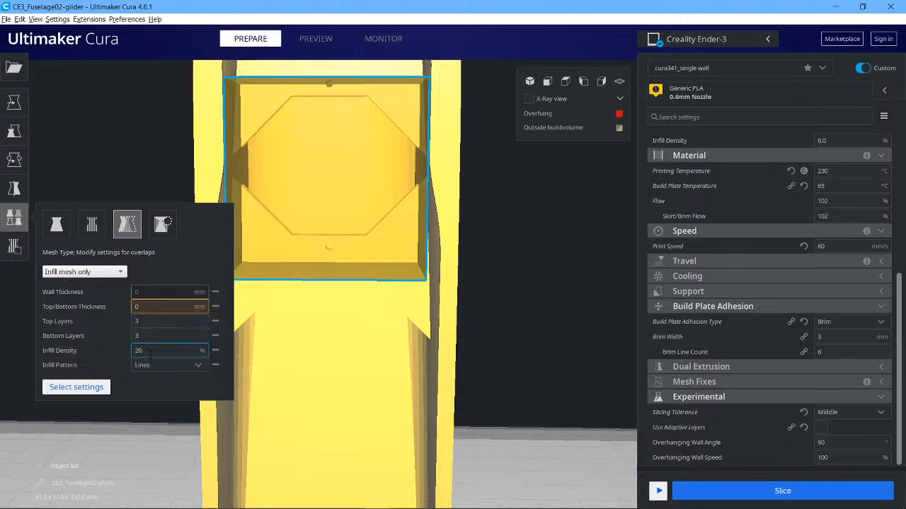
{"action": "left_click", "coordinate": [536, 324]}
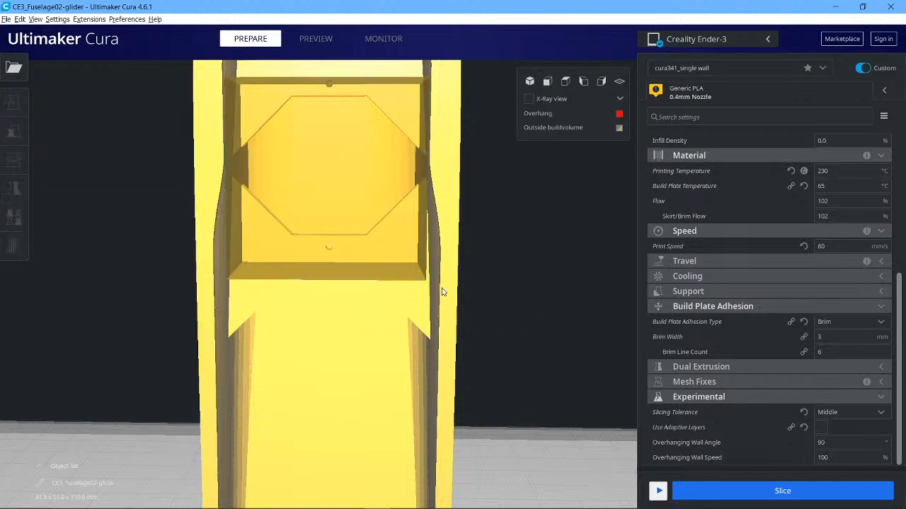
Slice the model and orbit around the sliced preview of the fuselage.
{"action": "left_click", "coordinate": [783, 491]}
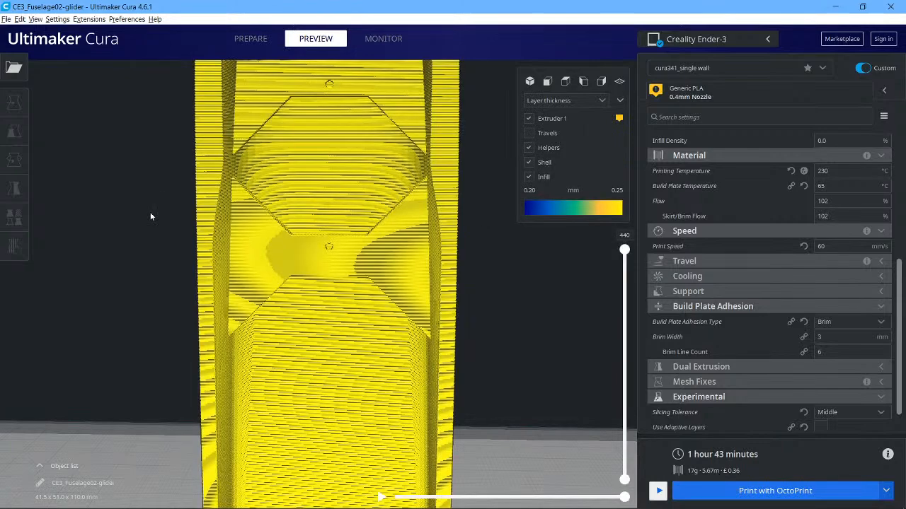
{"action": "right_click_drag", "start_coordinate": [114, 226], "coordinate": [118, 249]}
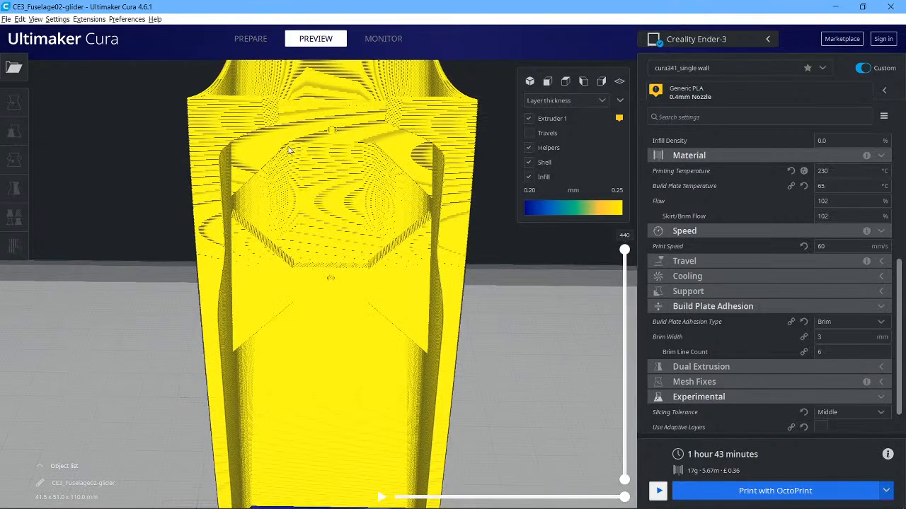
{"action": "scroll", "coordinate": [466, 245], "scroll_direction": "up", "scroll_amount": 3}
{"action": "scroll", "coordinate": [466, 245], "scroll_direction": "down", "scroll_amount": 5}
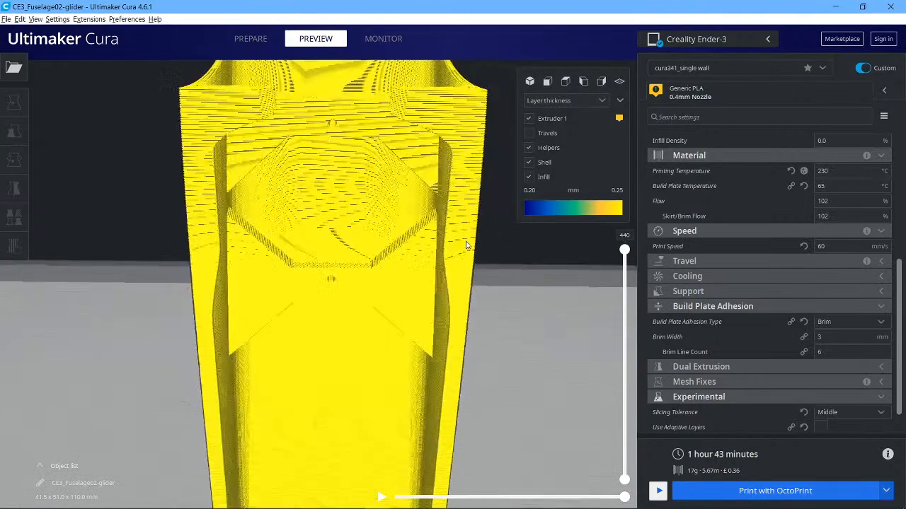
{"action": "scroll", "coordinate": [465, 246], "scroll_direction": "down", "scroll_amount": 3}
{"action": "right_click_drag", "start_coordinate": [503, 242], "coordinate": [496, 303]}
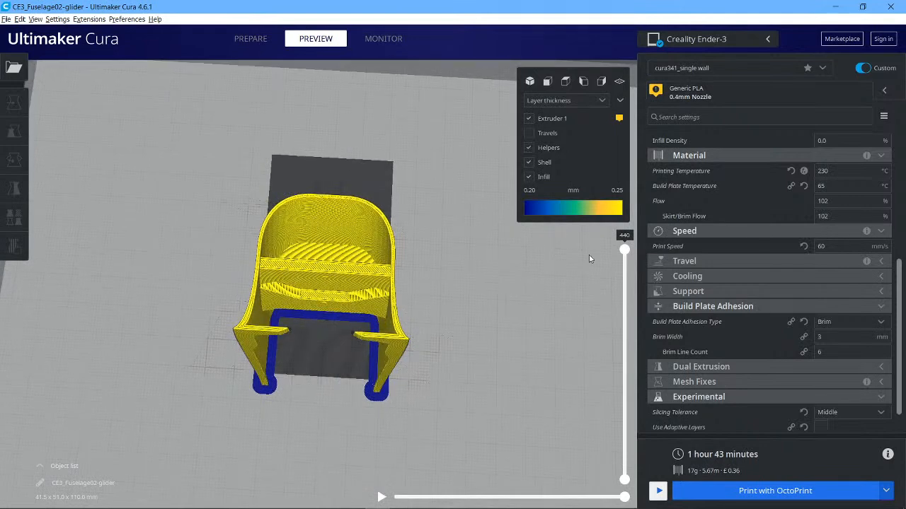
Lower the layer slider to about layer 380 and zoom in to inspect the infill at the bulkhead.
{"action": "left_click_drag", "start_coordinate": [624, 253], "coordinate": [626, 296]}
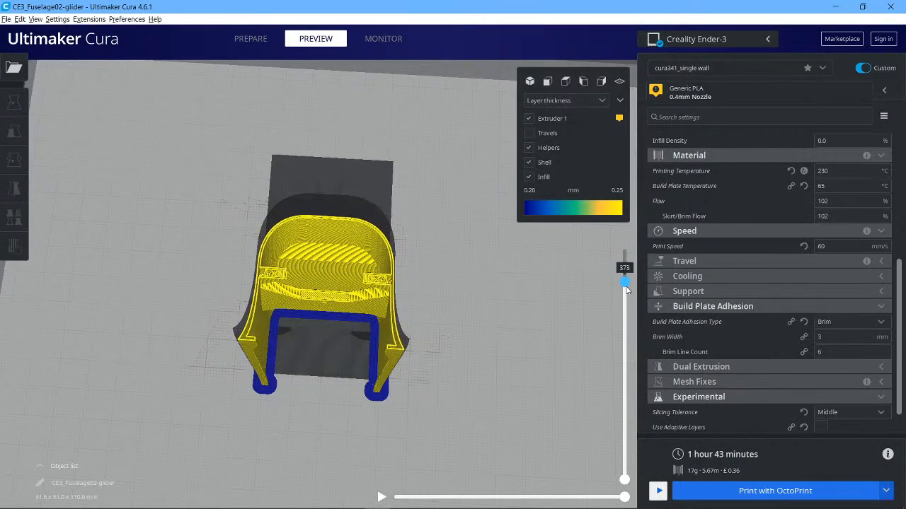
{"action": "scroll", "coordinate": [573, 297], "scroll_direction": "up", "scroll_amount": 2}
{"action": "scroll", "coordinate": [573, 297], "scroll_direction": "up", "scroll_amount": 4}
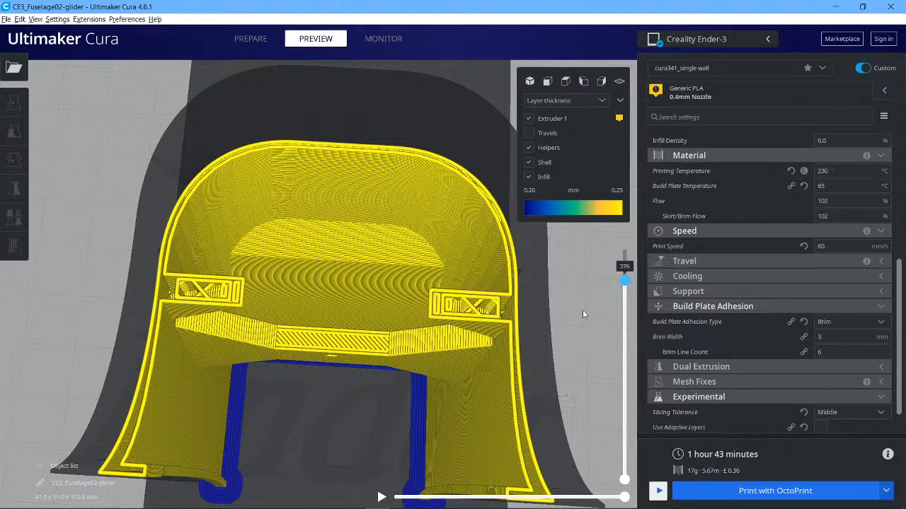
{"action": "mouse_move", "coordinate": [629, 285]}
{"action": "left_mouse_down"}
{"action": "mouse_move", "coordinate": [627, 355]}
{"action": "mouse_move", "coordinate": [633, 288]}
{"action": "left_mouse_up"}
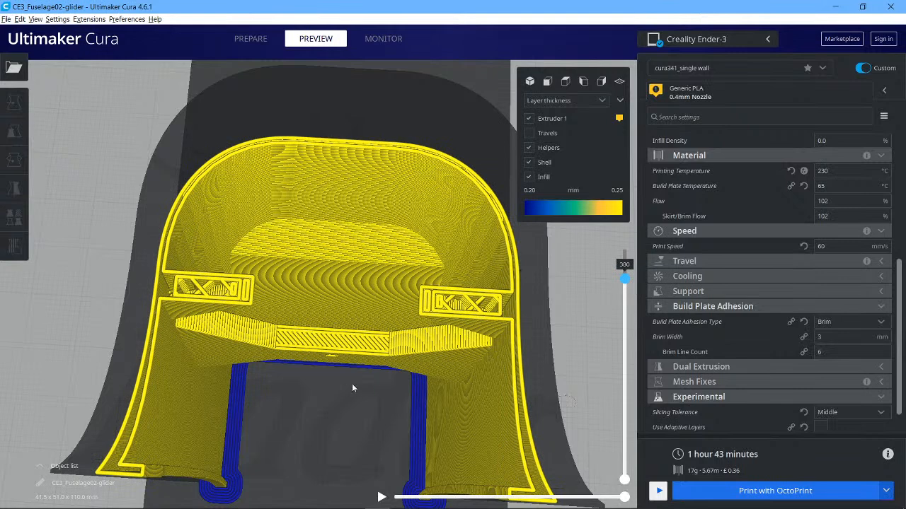